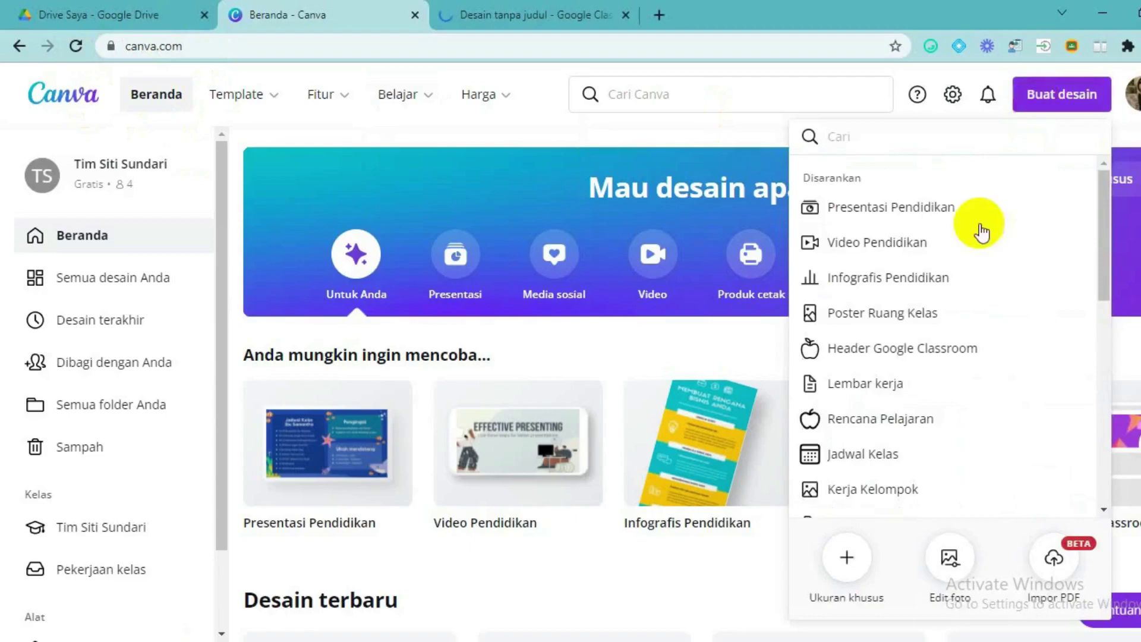
Step: Create a new blank Google Classroom header design and close the duplicate design page that is still loading
left_click(892, 351)
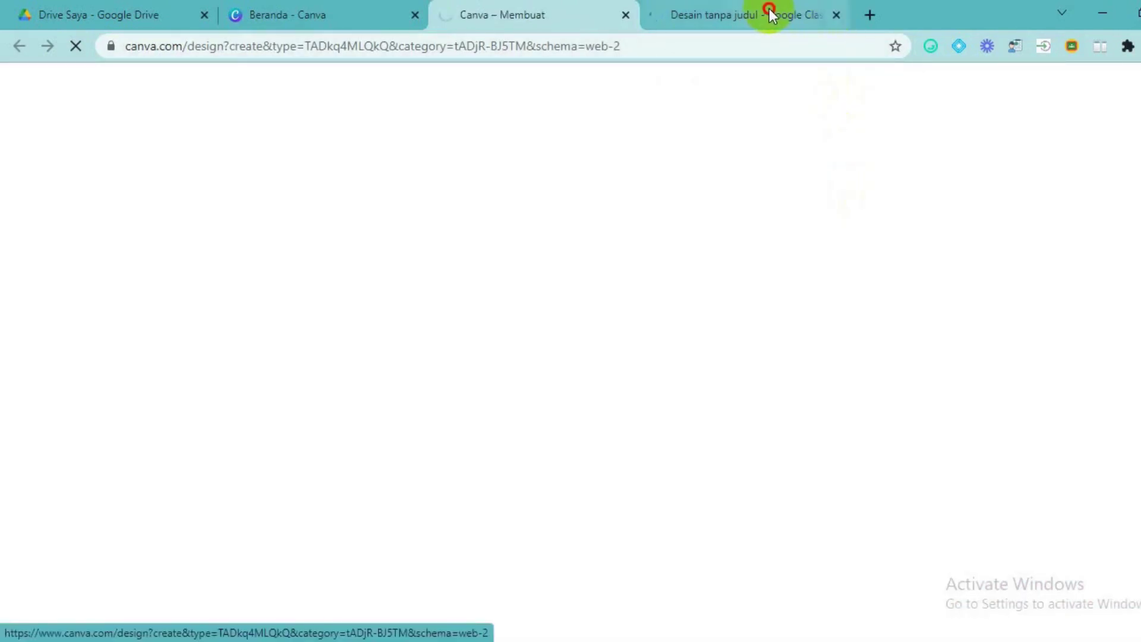
left_click(806, 8)
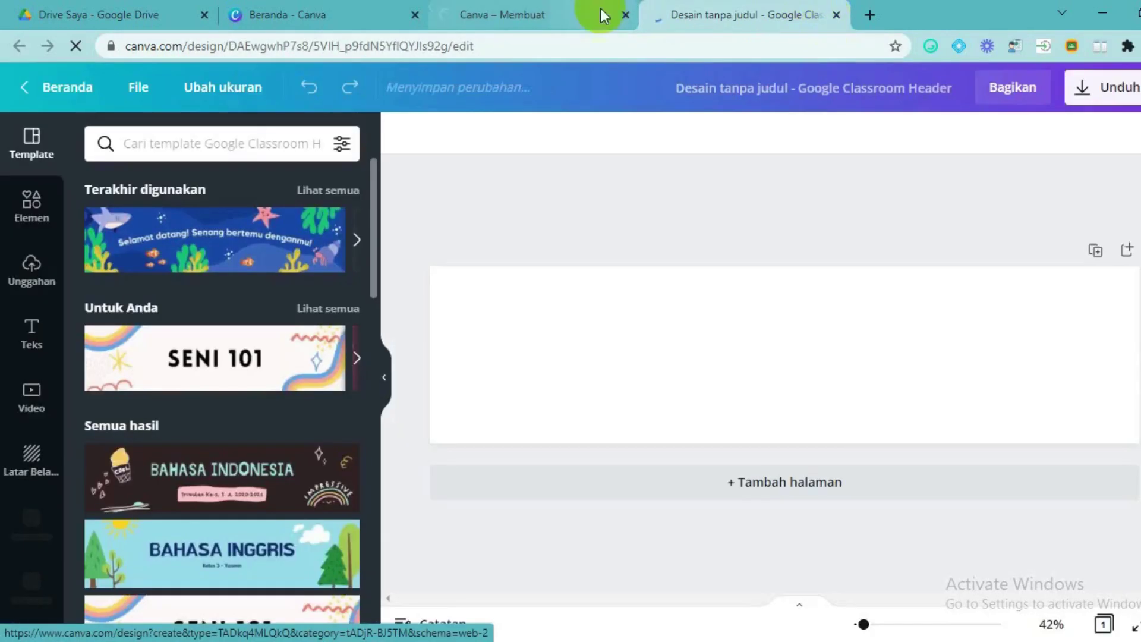
left_click(627, 15)
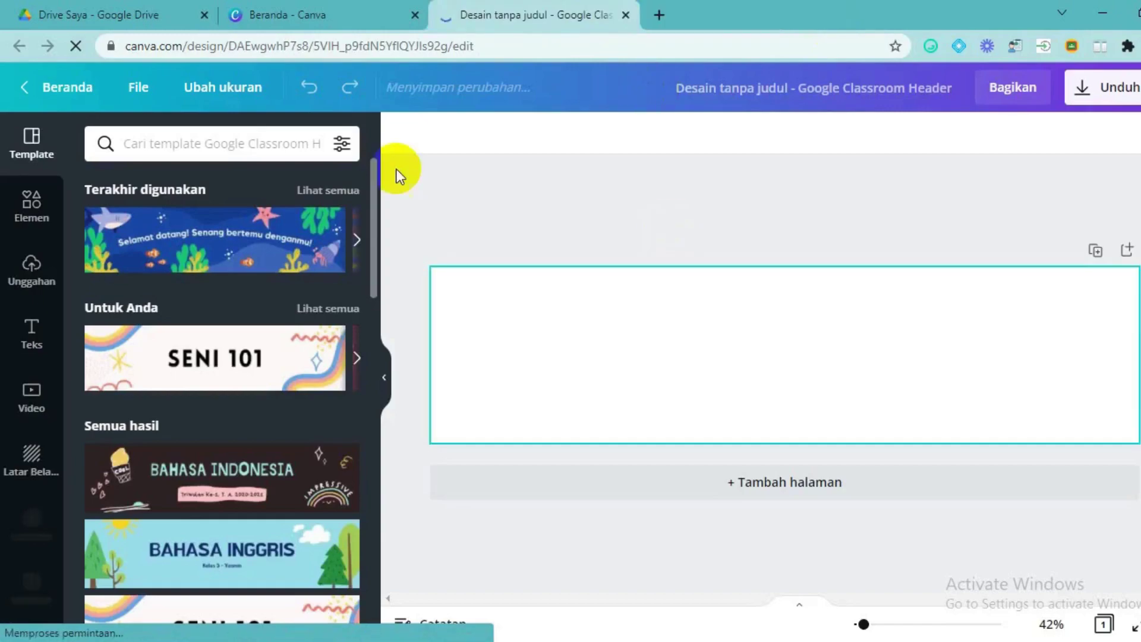
left_click(225, 415)
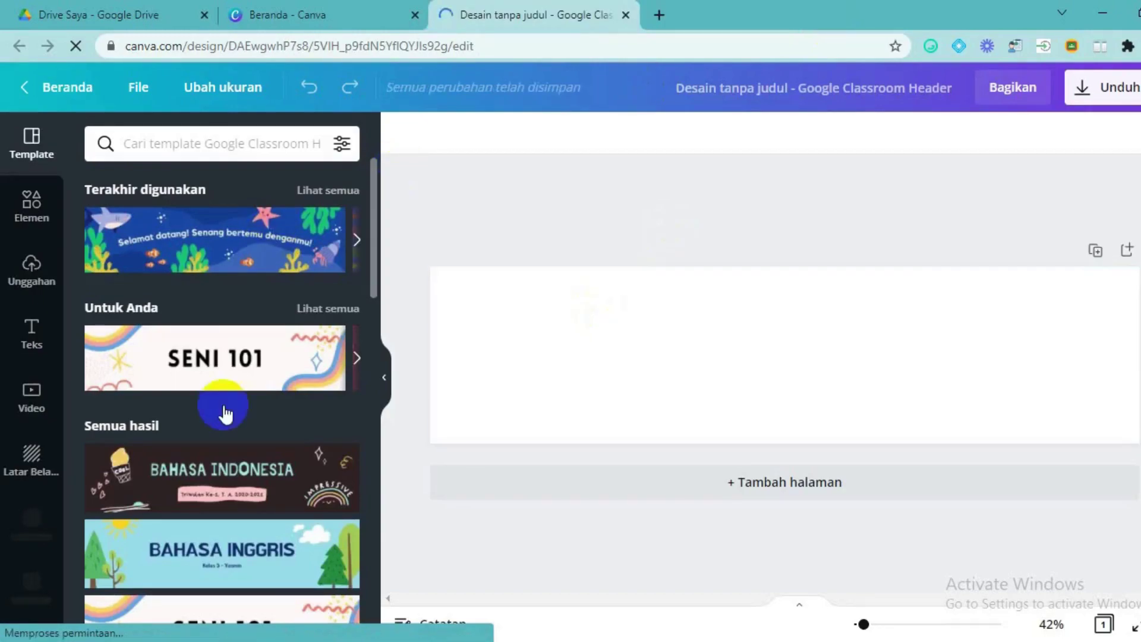
Step: Search the backgrounds for GRADIENT
left_click(34, 456)
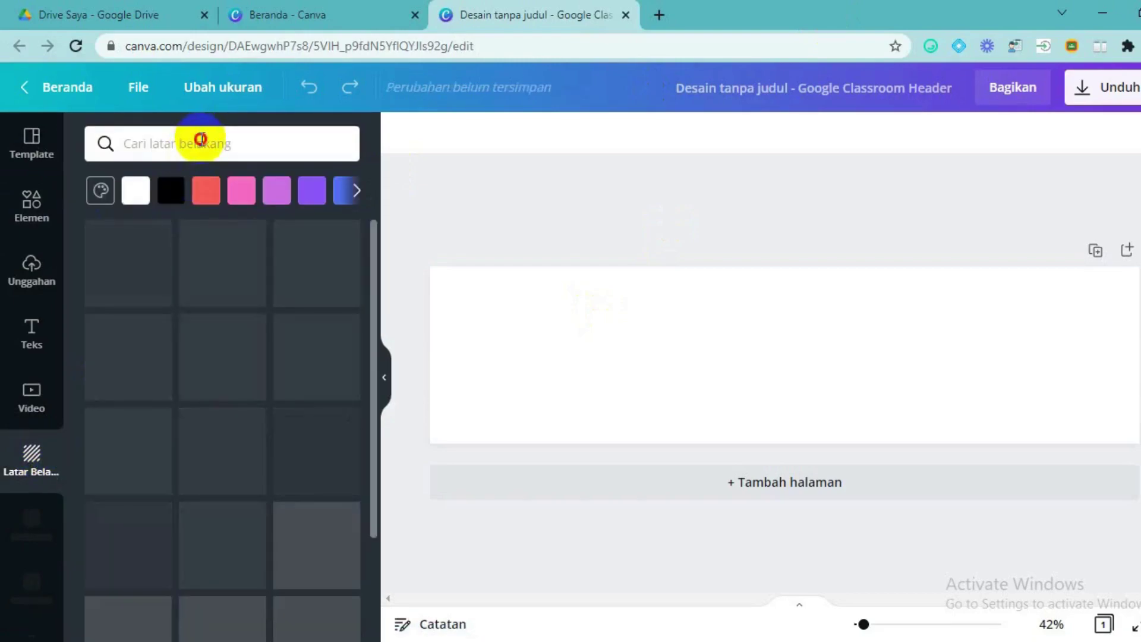
left_click(201, 144)
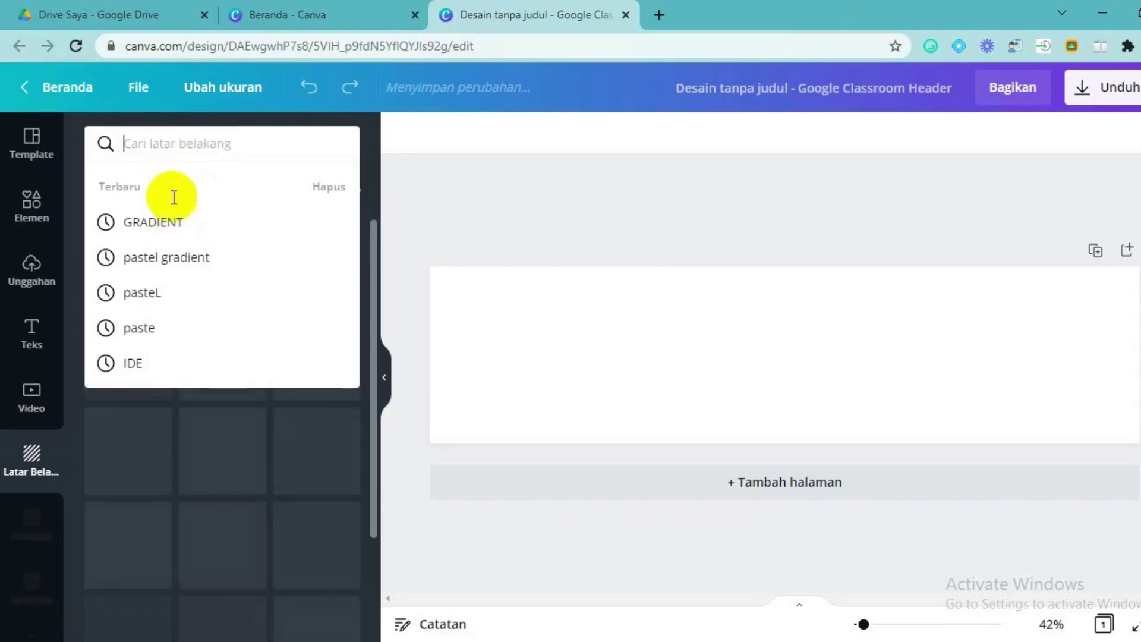
type("GRA")
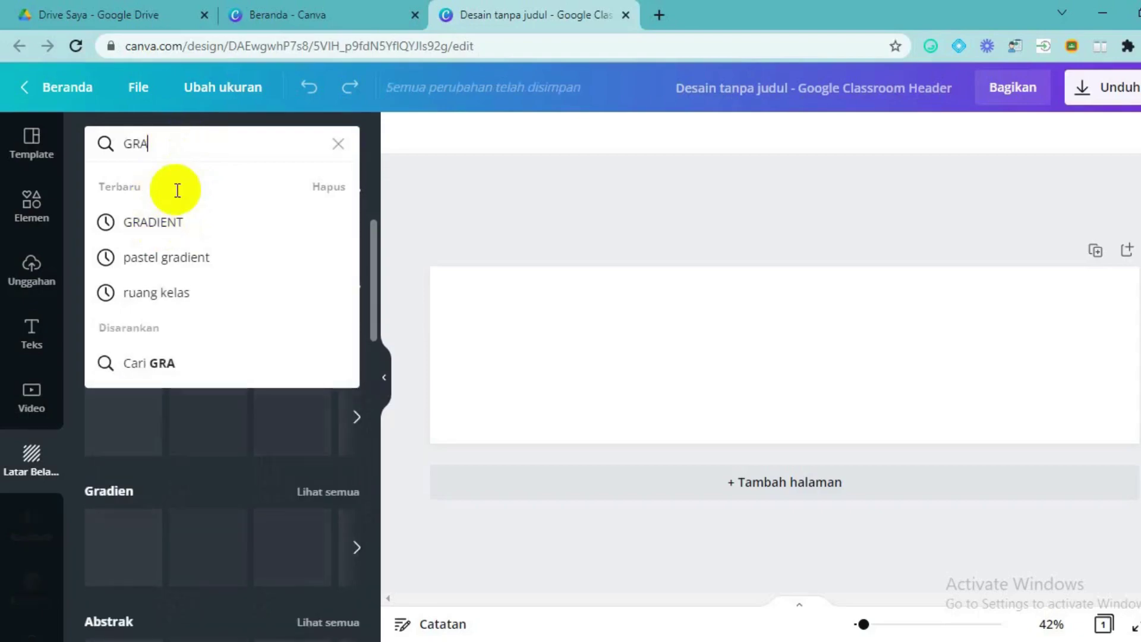
type("DIENT")
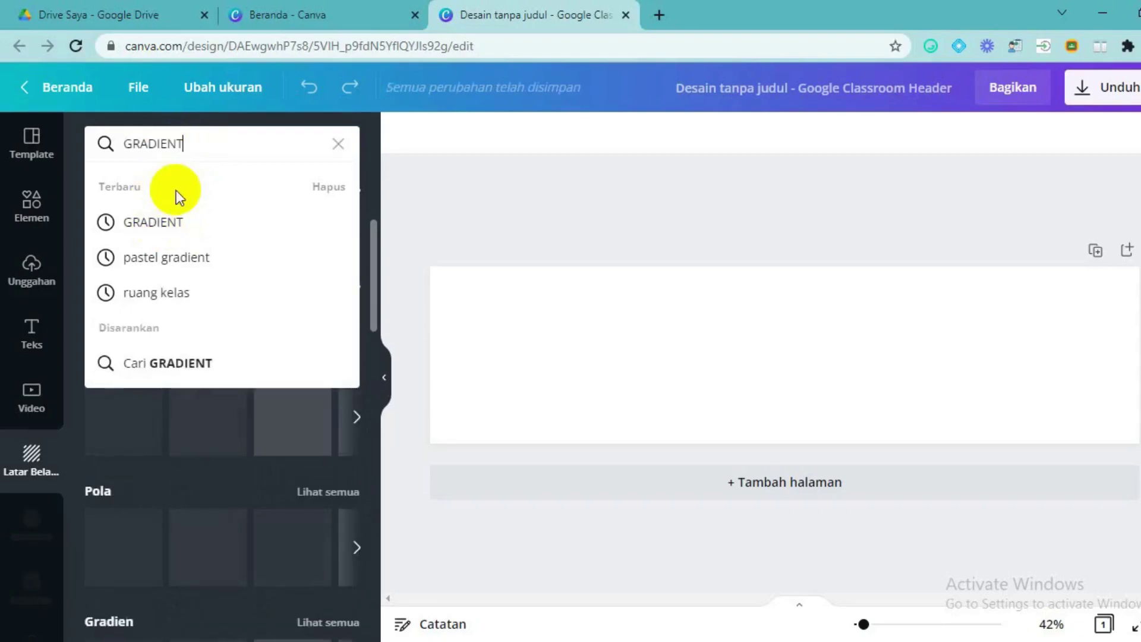
left_click(177, 223)
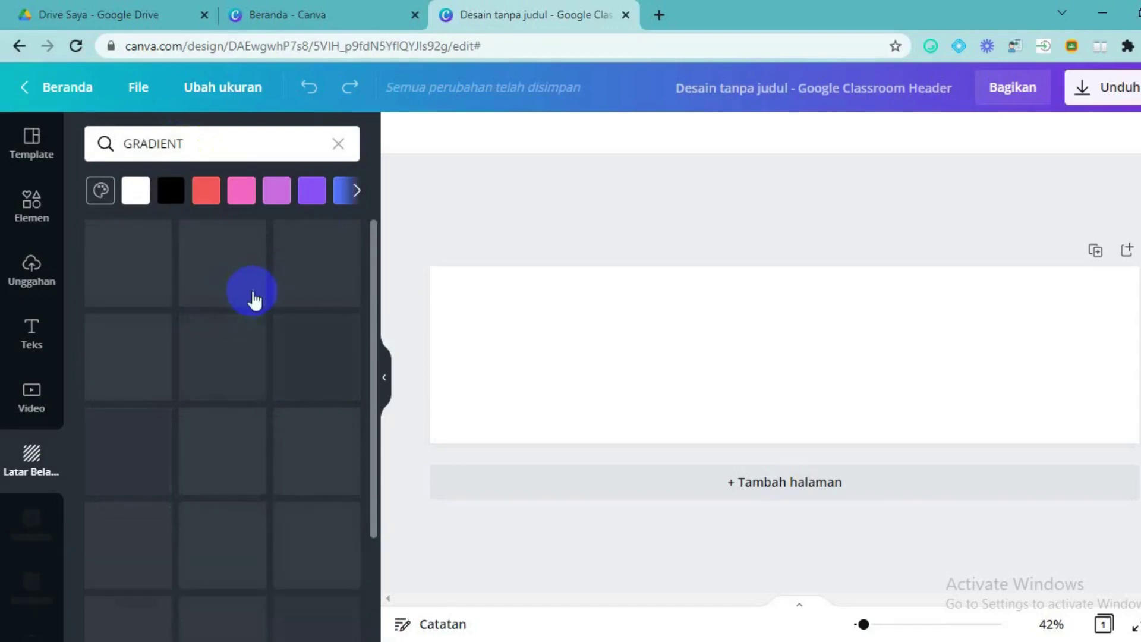
Step: Apply the magenta-to-teal polygon gradient as the background of the blank header page
left_click(544, 317)
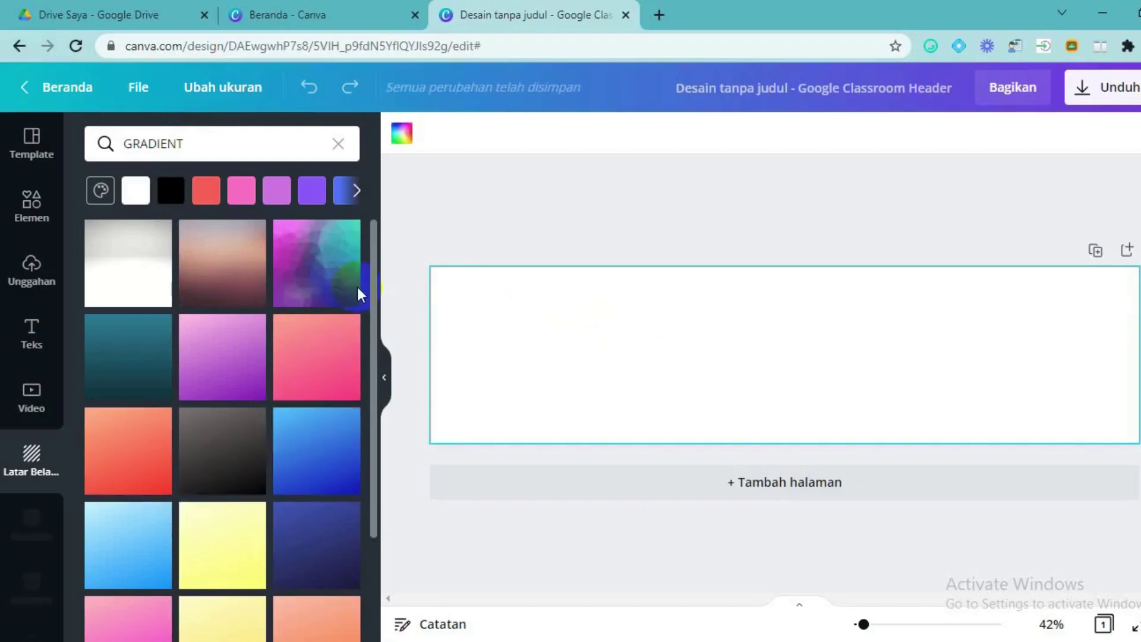
left_click_drag(307, 261, 564, 327)
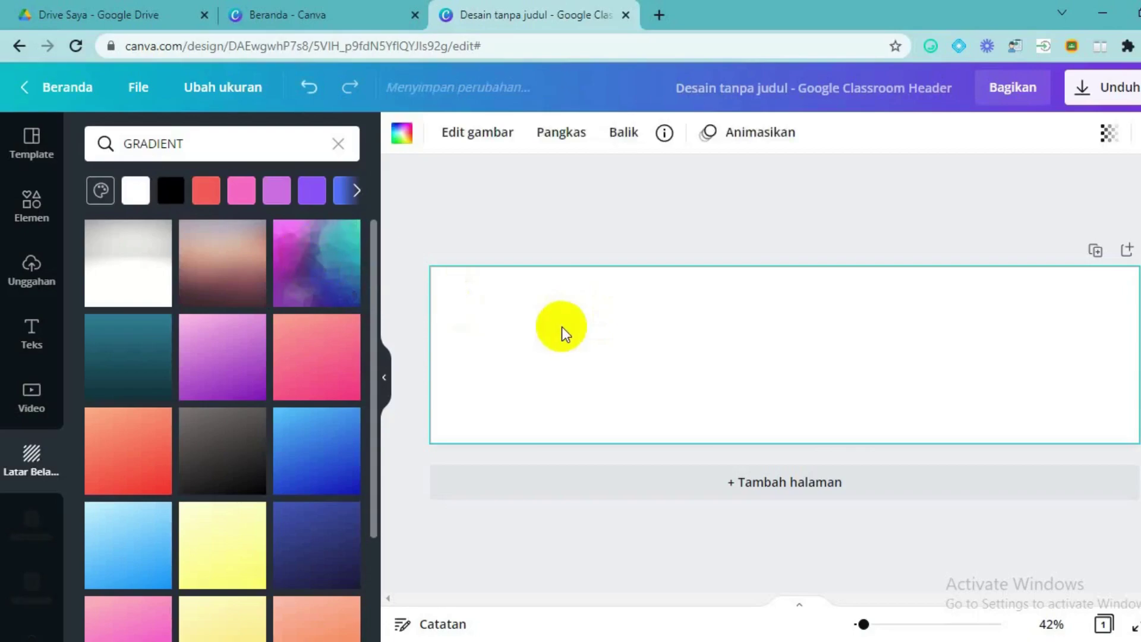
left_click(558, 323)
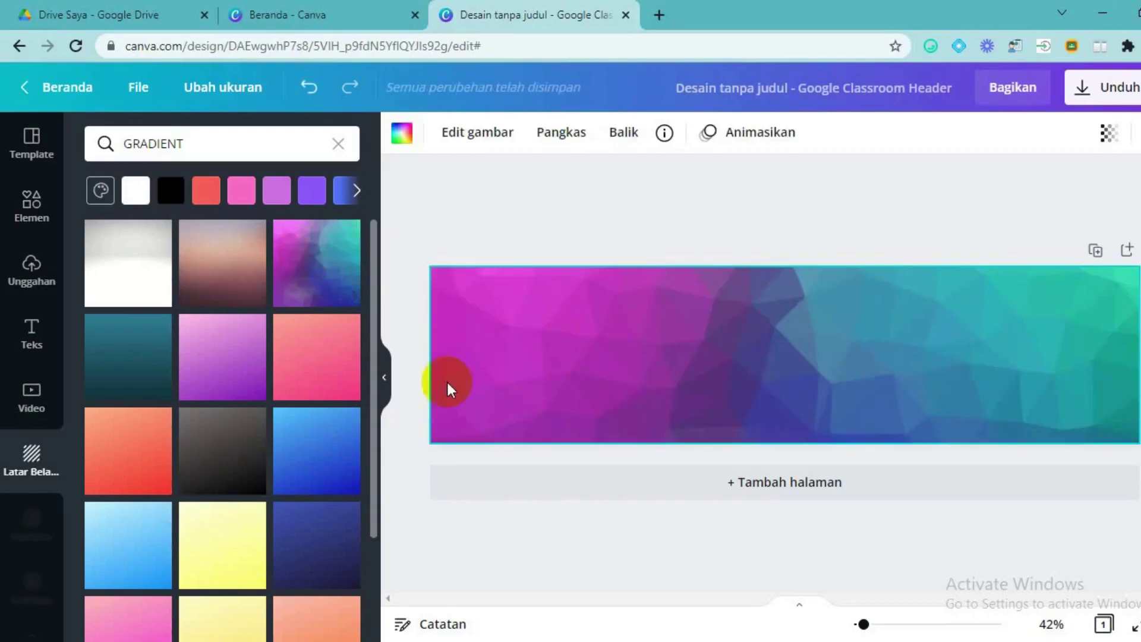
Step: Add the centred heading lines "PEMERINTAH KABUPATEN SUMEDANG" and "DINAS PENDIDIKAN" near the upper edge of the header
left_click(33, 351)
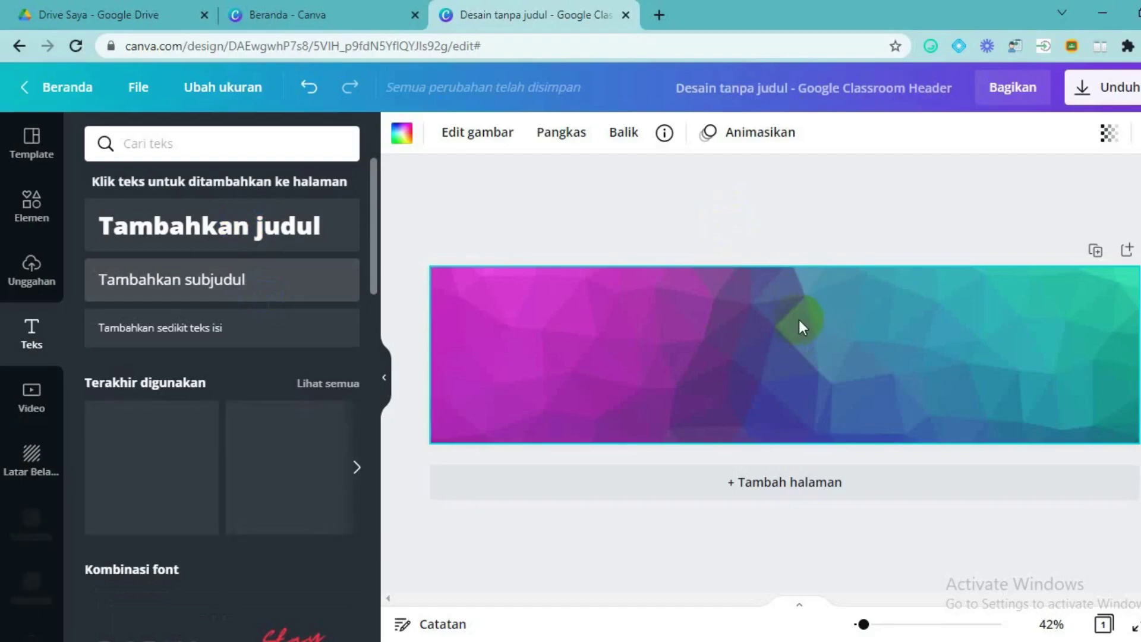
key("t")
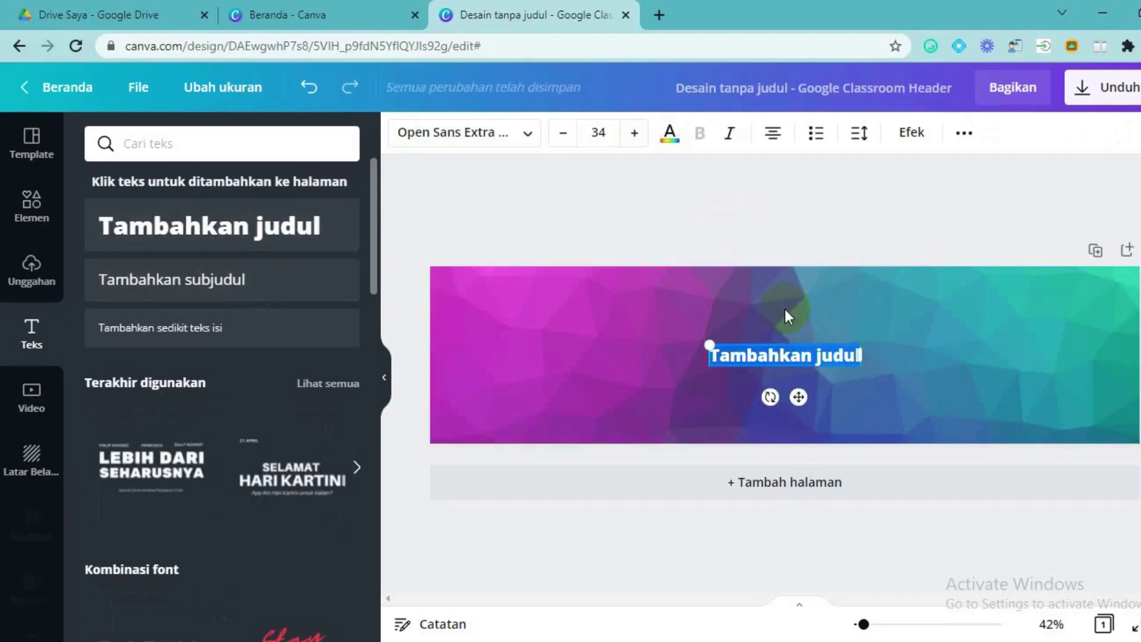
key("BackSpace")
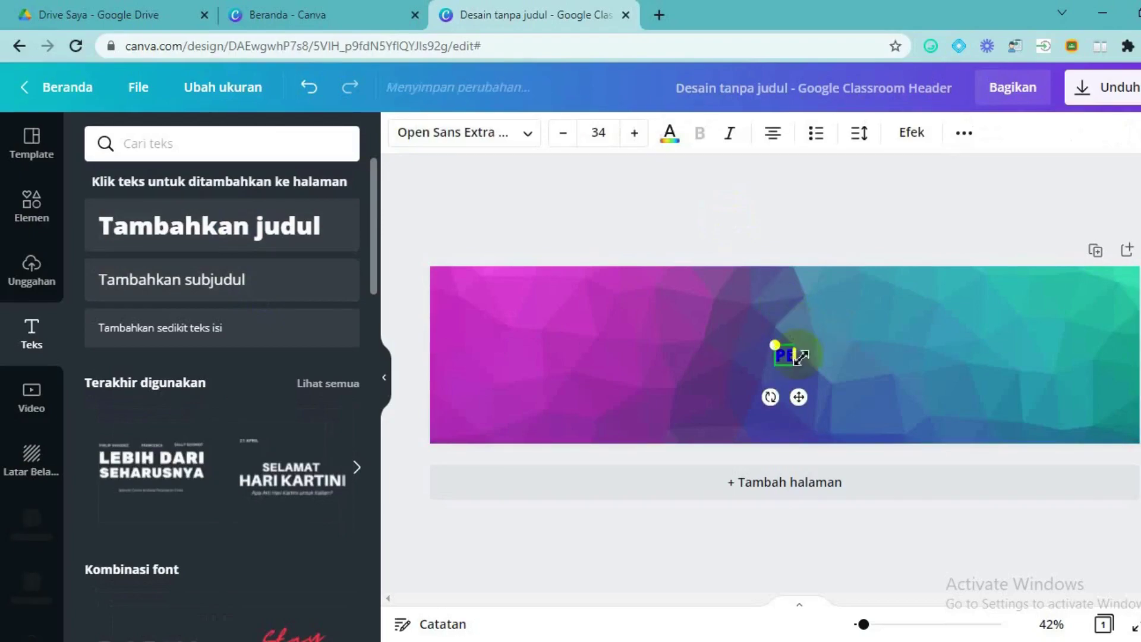
type("PEMERINTAH KABUPATEN SUMEDANG DINAS PENDIDIKAN")
left_click_drag(958, 331, 840, 335)
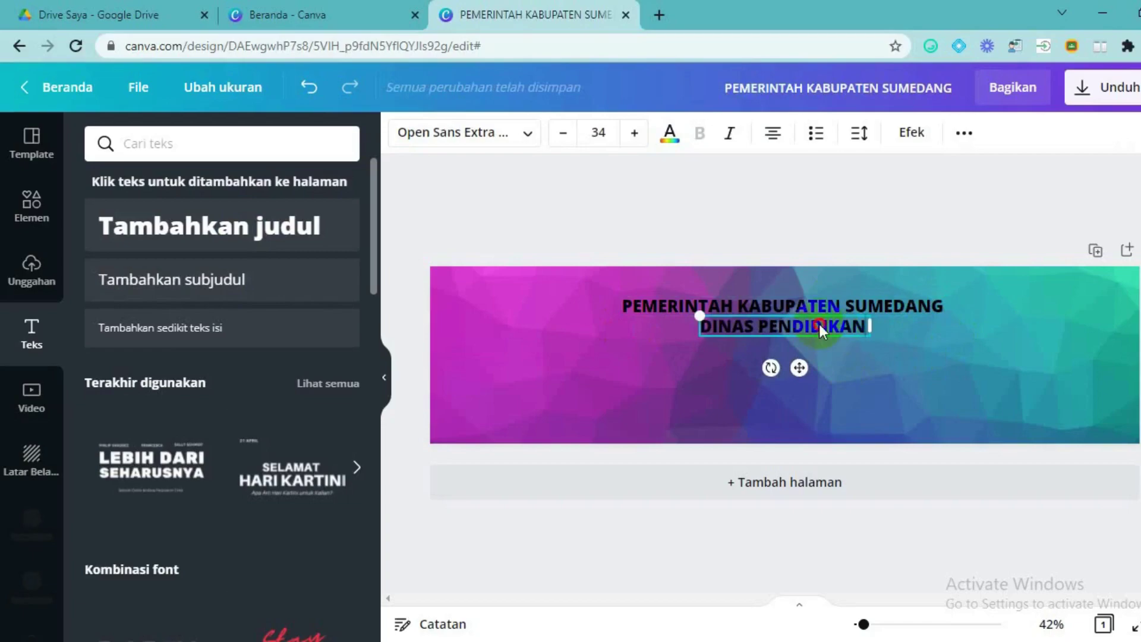
Step: Duplicate the "DINAS PENDIDIKAN" line directly beneath it and change the copy's text to "SMP NEGERI 9 SUMEDANG"
key("ctrl+d")
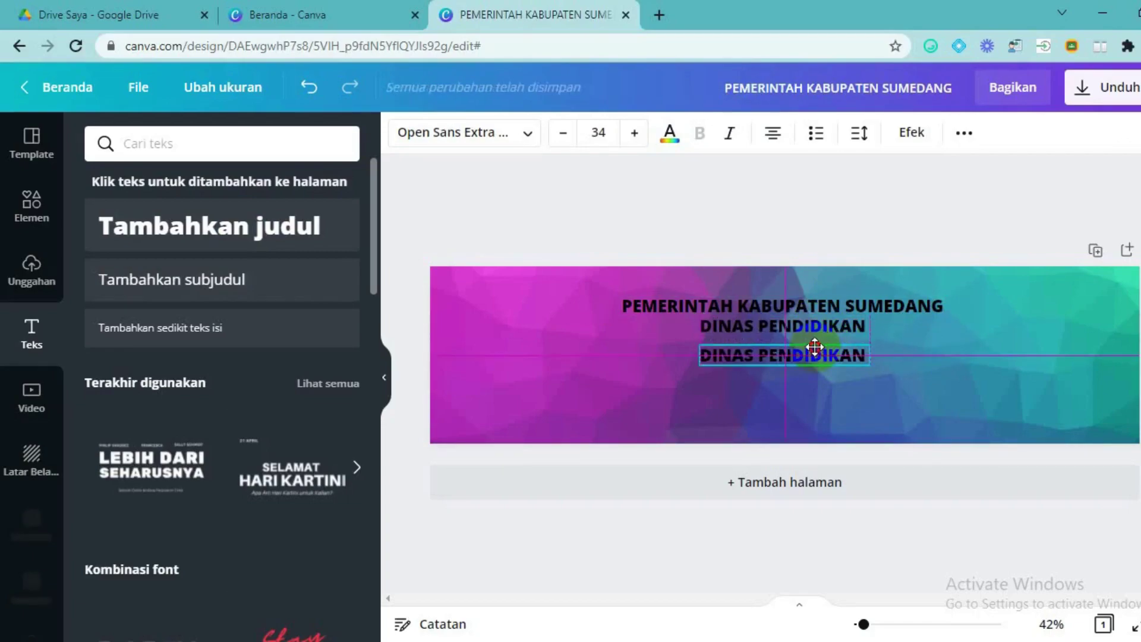
double_click(815, 345)
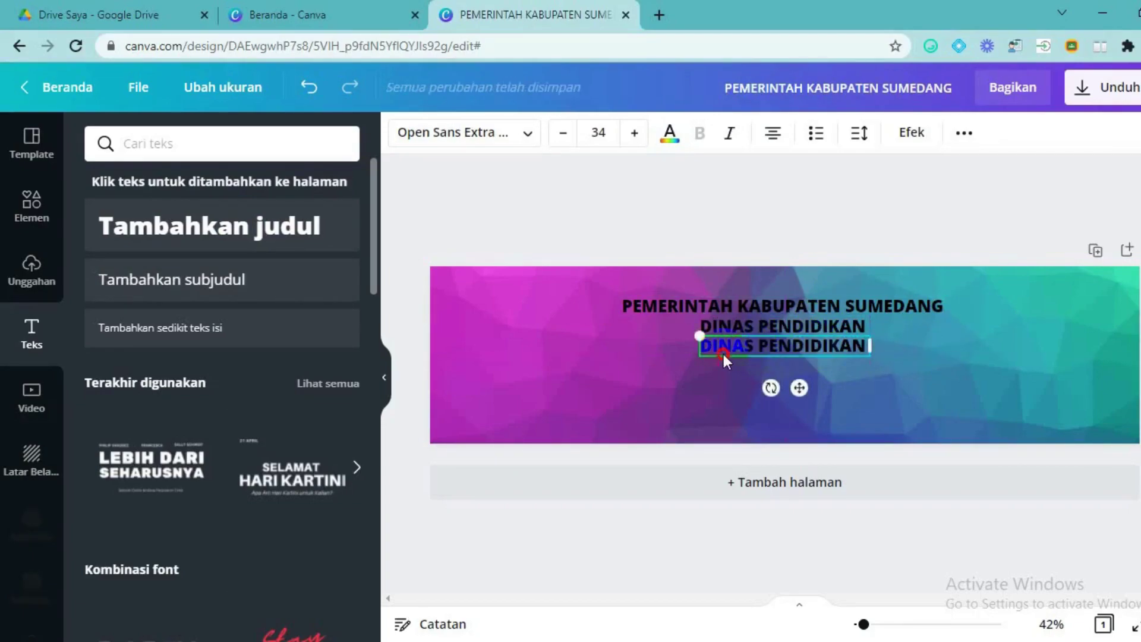
type("SMP NEGERI")
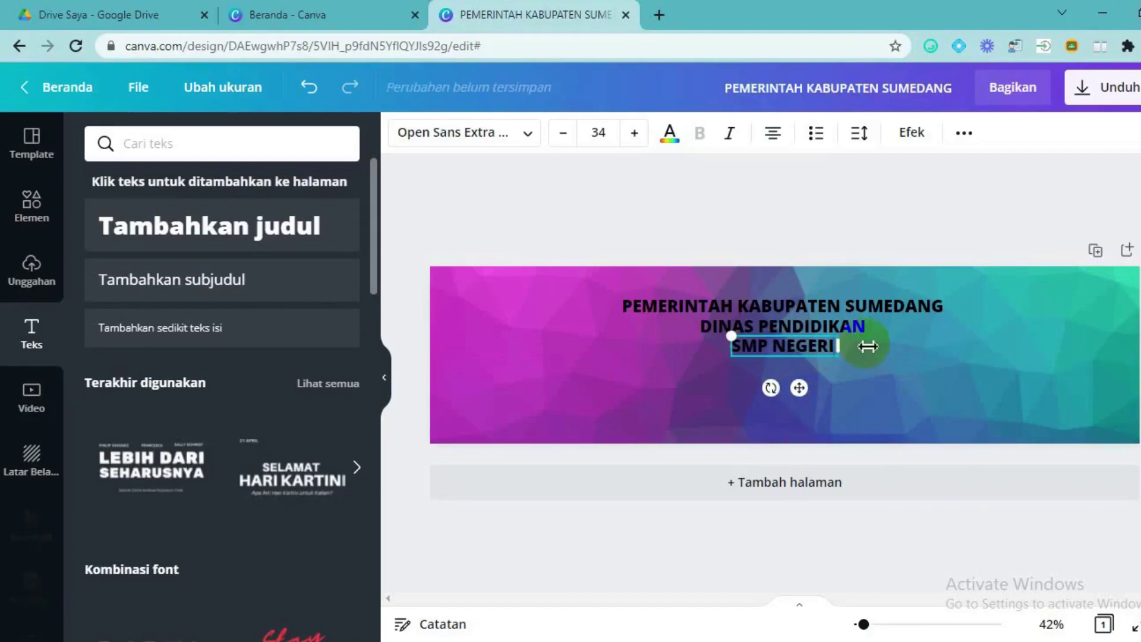
type(" 9")
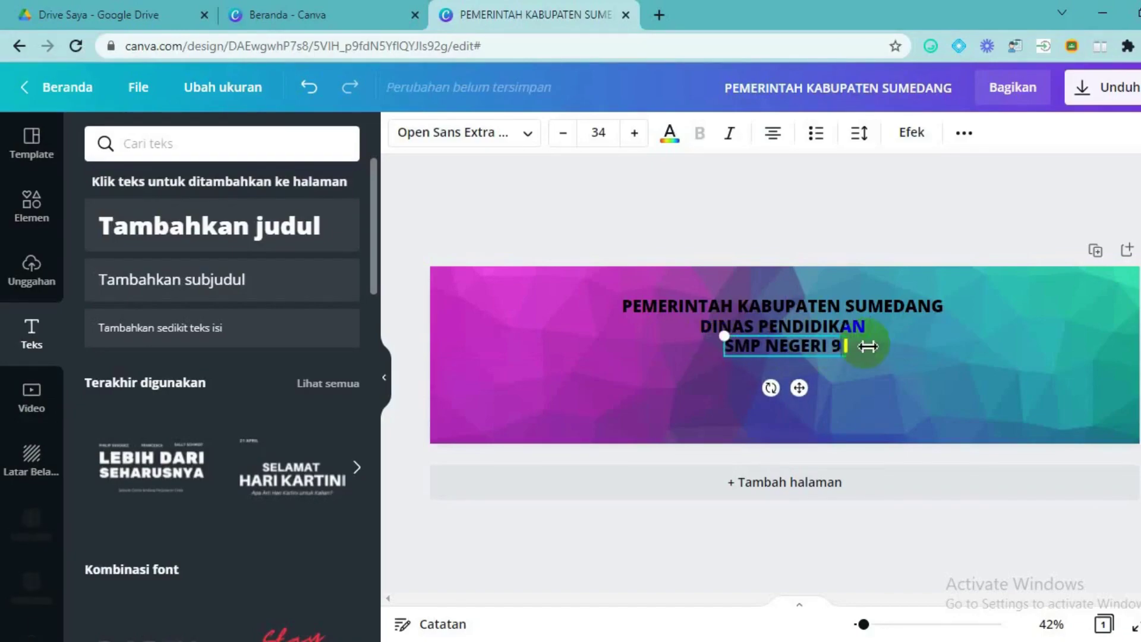
type(" SUMEDANG")
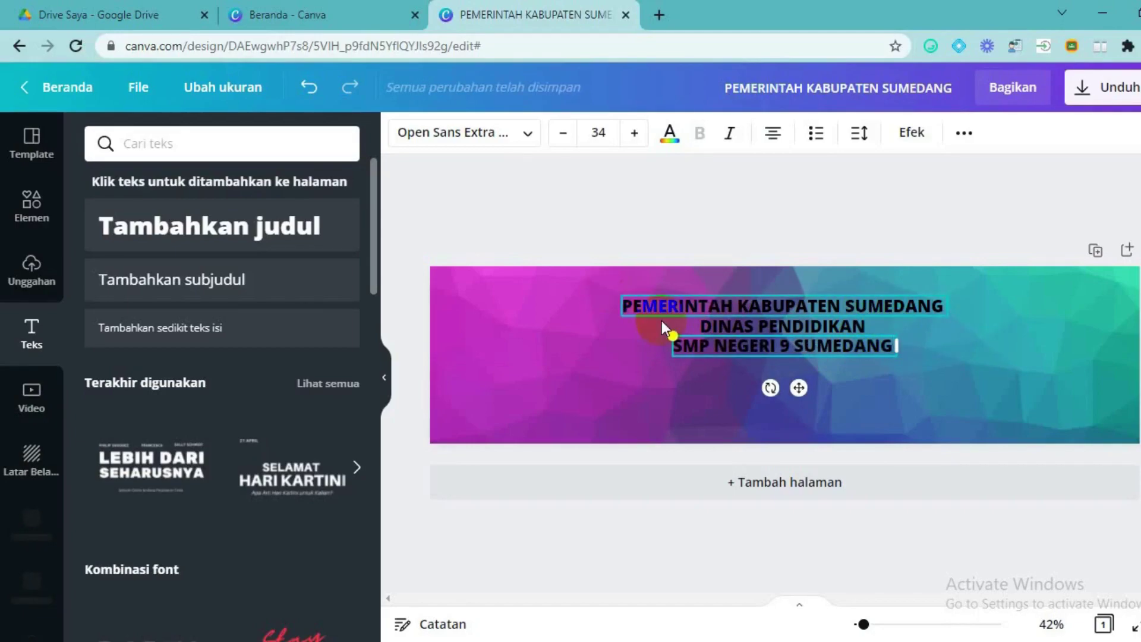
Step: Search the elements for Garis and place a plain solid line just below "SMP NEGERI 9 SUMEDANG"
left_click(38, 221)
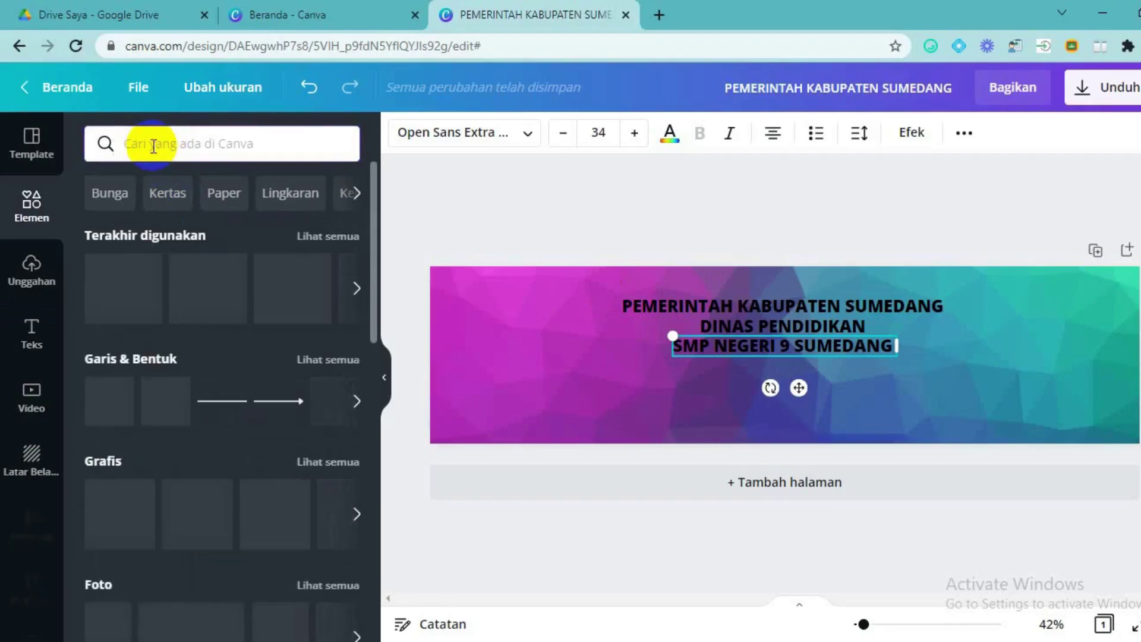
type("GARIS")
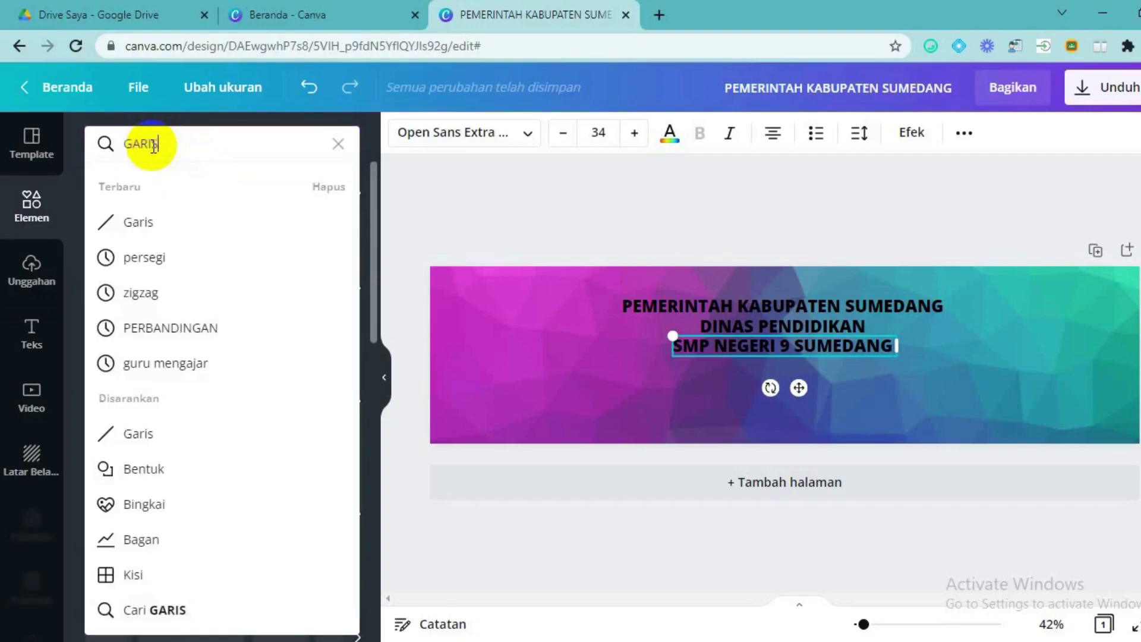
left_click(150, 231)
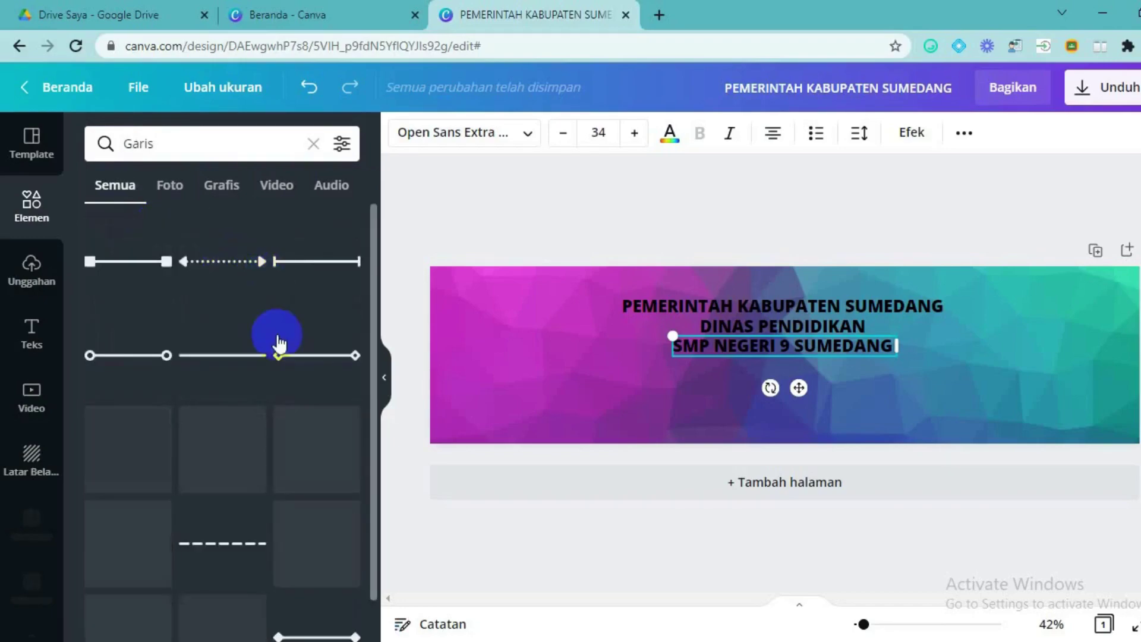
left_click_drag(229, 359, 802, 344)
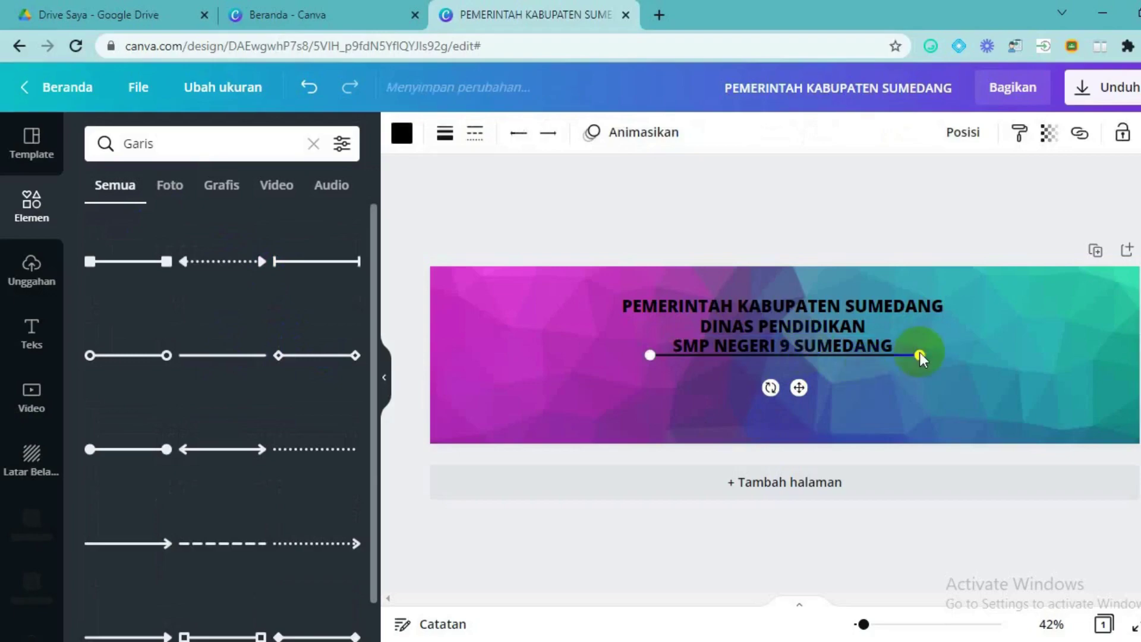
Step: Stretch the line horizontally in both directions so it extends well past both sides of the heading text
left_click_drag(920, 353, 1010, 354)
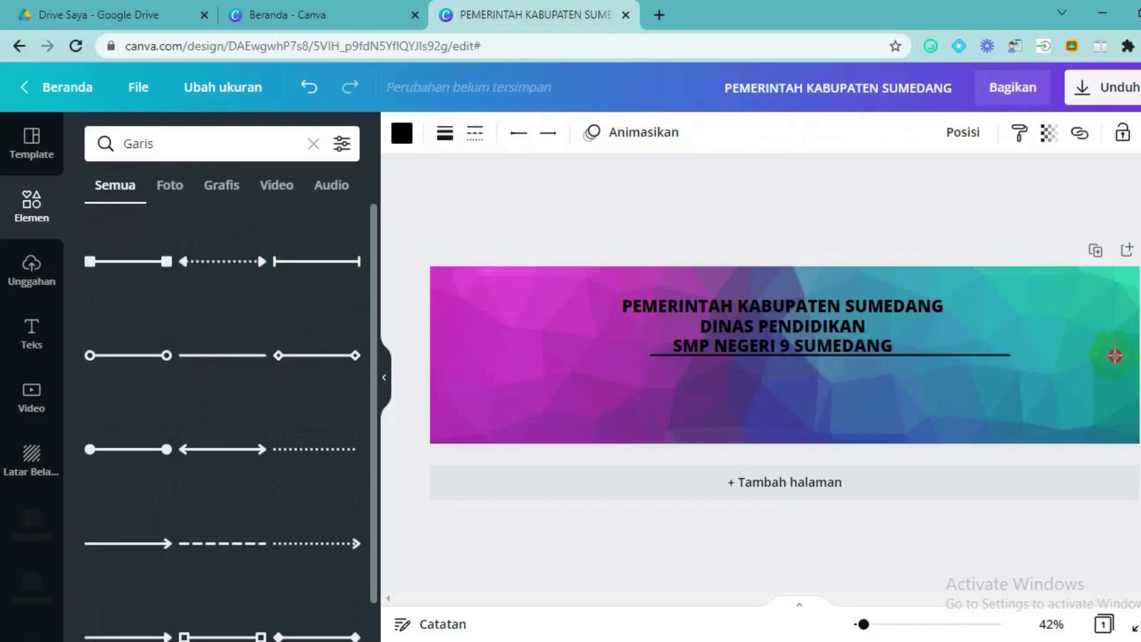
left_click_drag(1115, 356, 1115, 355)
left_click(650, 354)
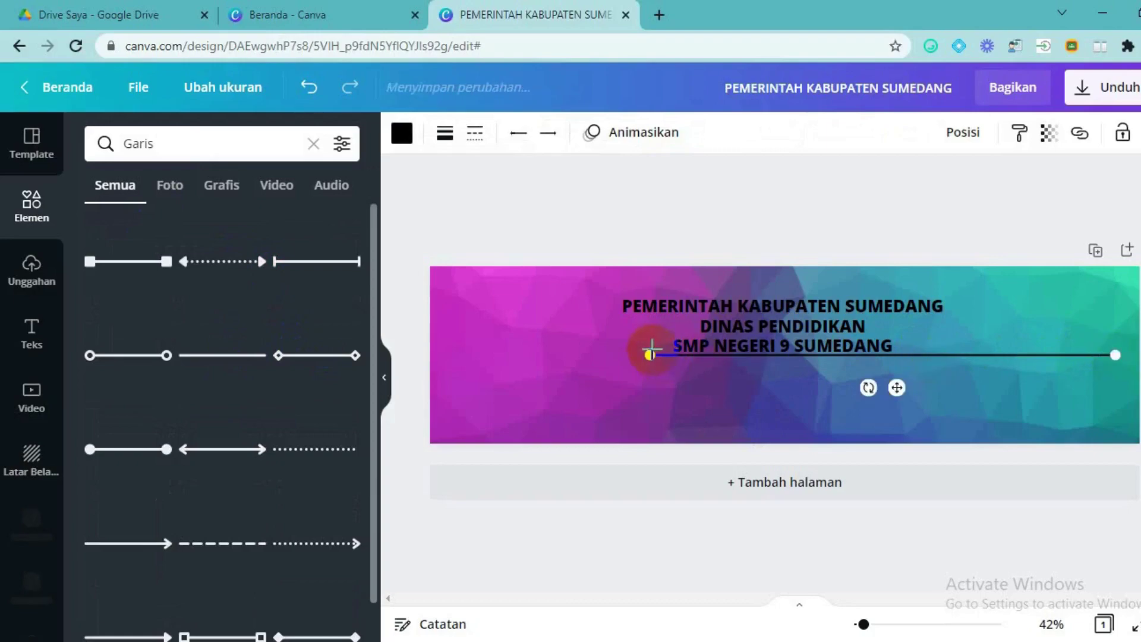
left_click_drag(650, 354, 467, 342)
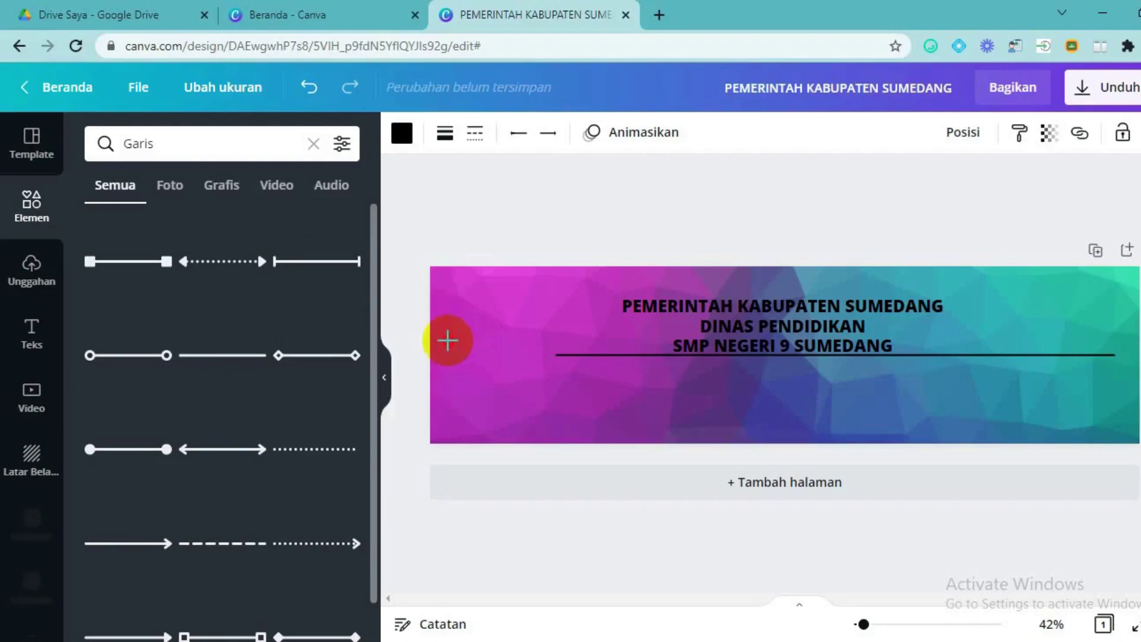
left_click(653, 356)
left_click_drag(454, 353, 501, 352)
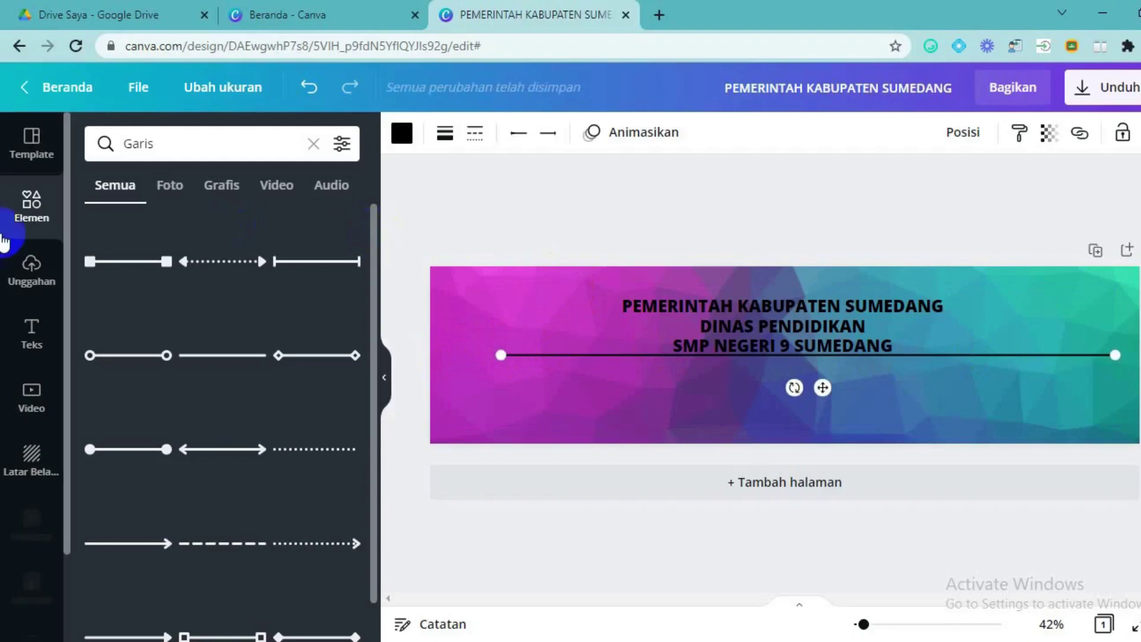
left_click(36, 259)
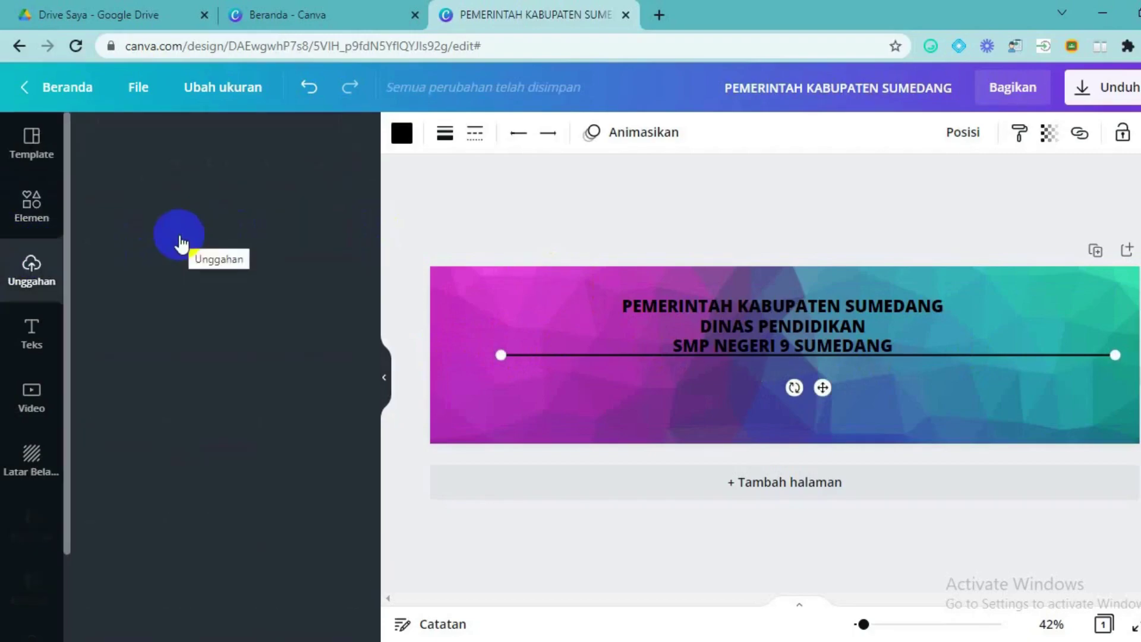
left_click(196, 188)
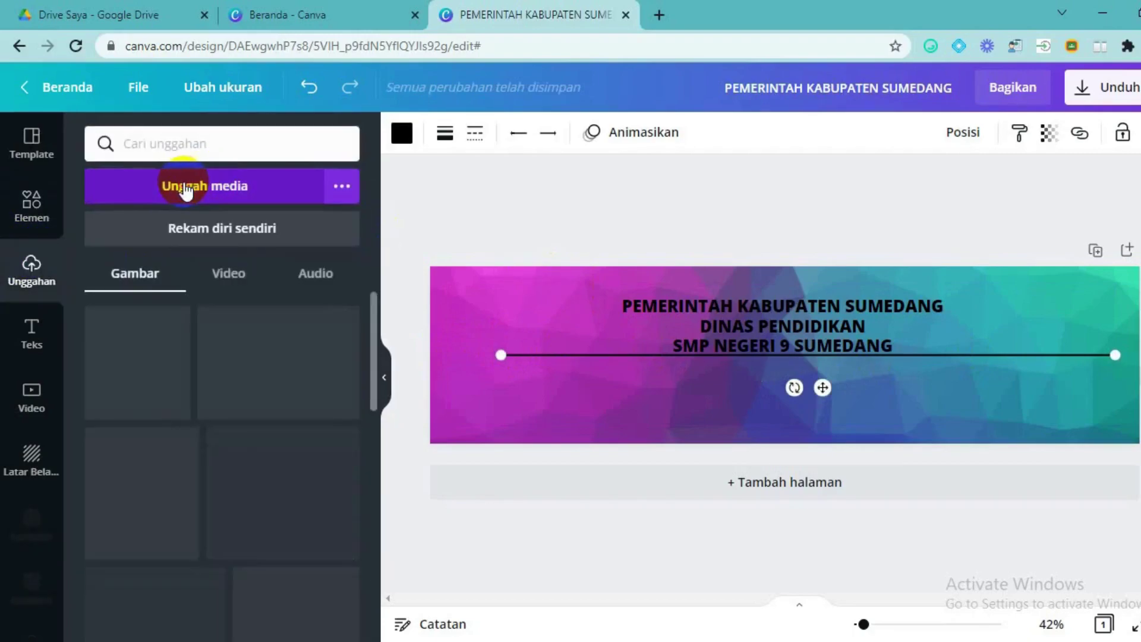
scroll(504, 212, "down", 5)
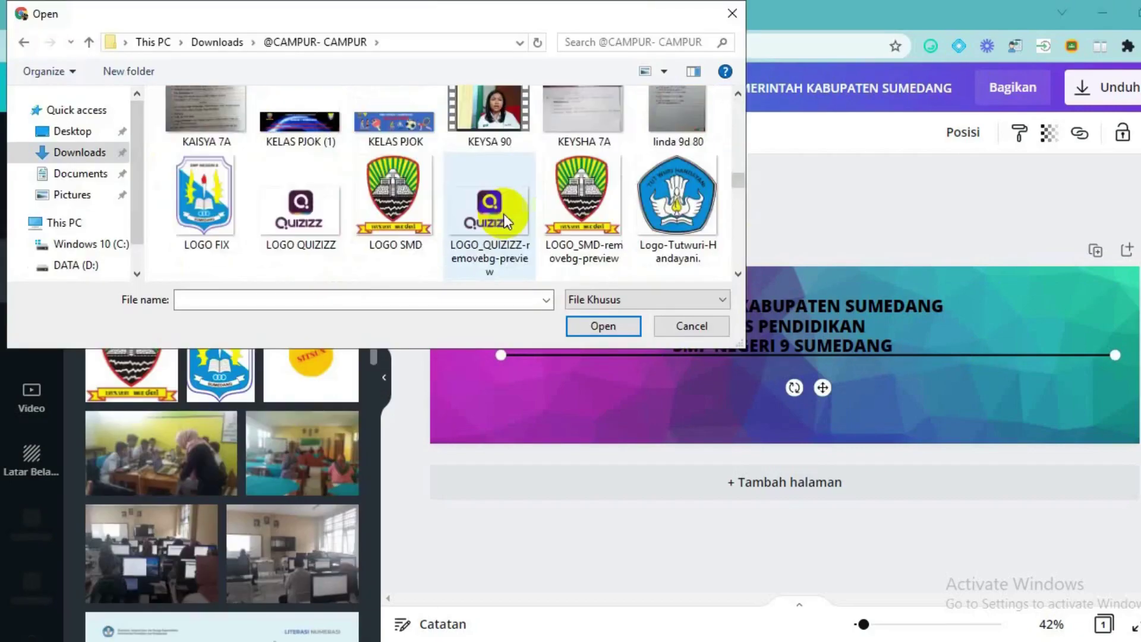
left_click(383, 211)
double_click(383, 211)
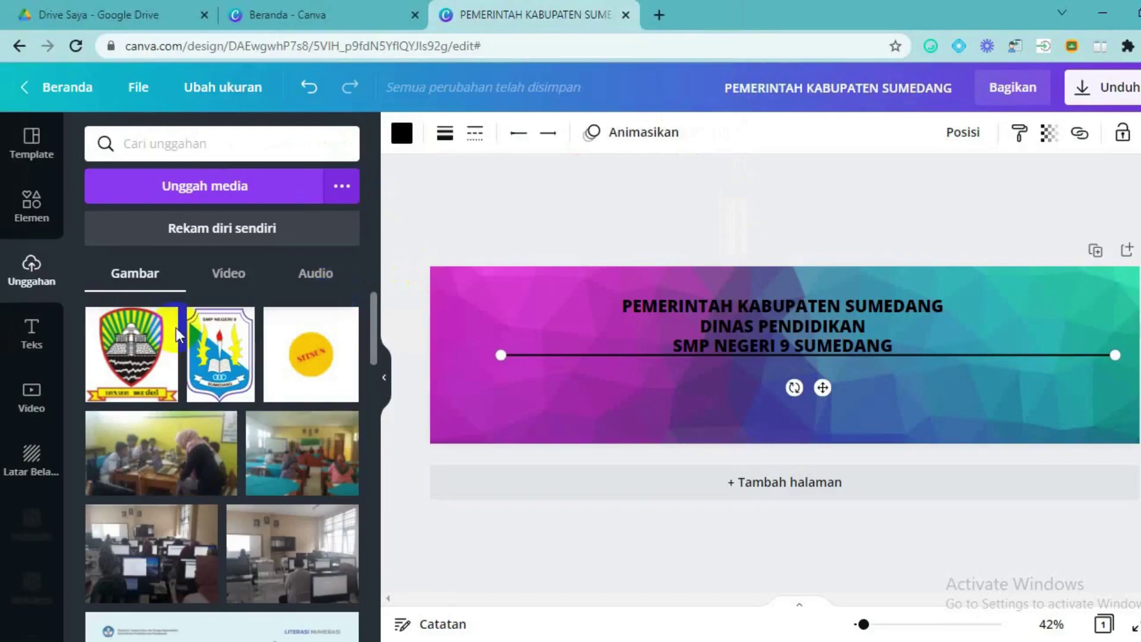
Step: Add the uploaded Sumedang crest to the header and move it toward the left of the heading text
mouse_move(143, 349)
left_mouse_down()
mouse_move(508, 321)
mouse_move(548, 305)
left_mouse_up()
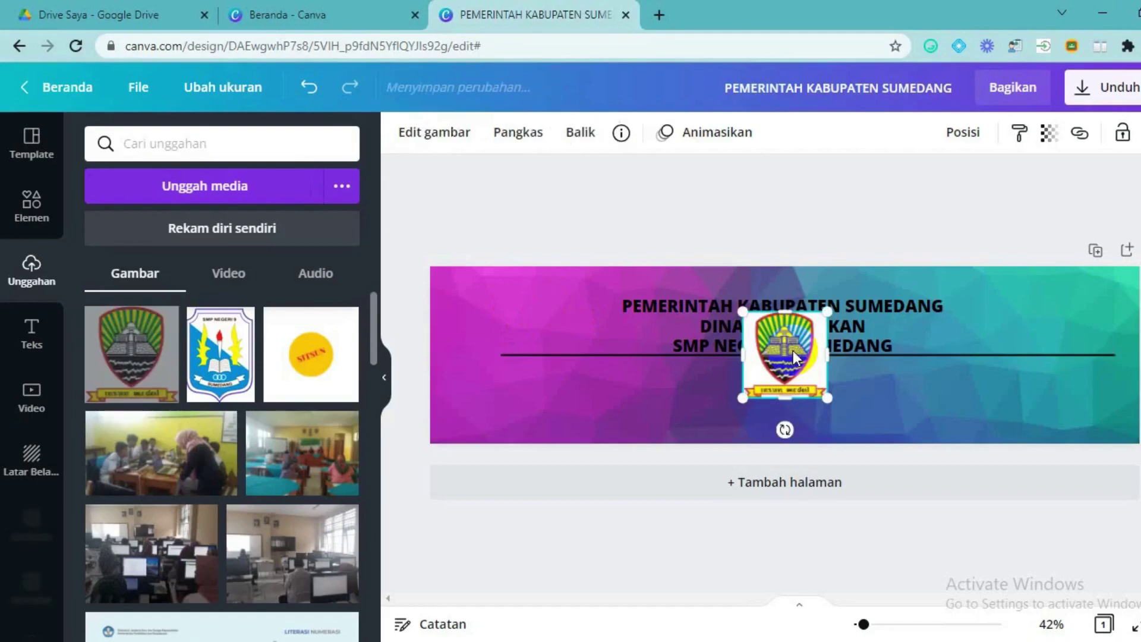
left_click_drag(791, 351, 806, 405)
left_click(554, 320)
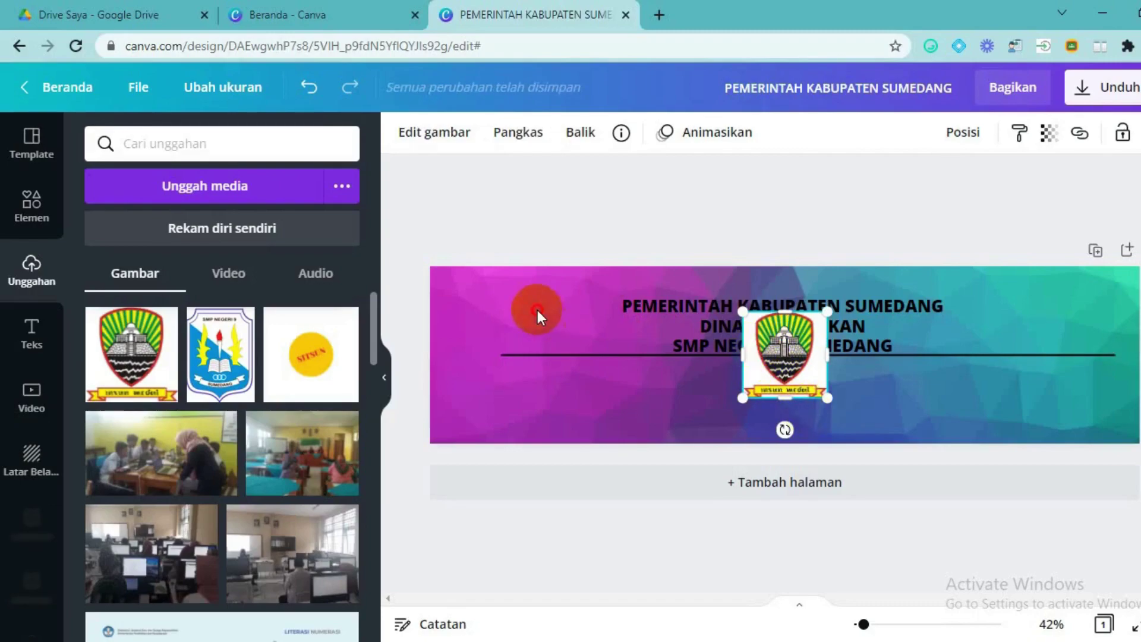
Step: Undo the accidental move of the dividing line
left_click_drag(537, 310, 806, 380)
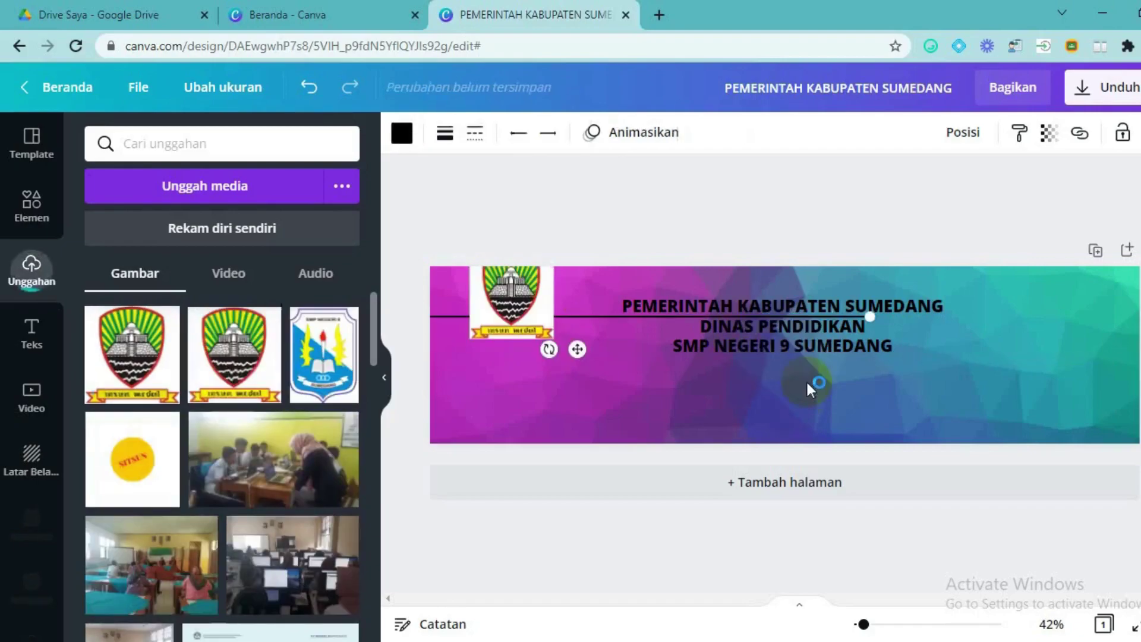
left_click(597, 328)
left_click(306, 87)
left_click(311, 87)
left_click(312, 87)
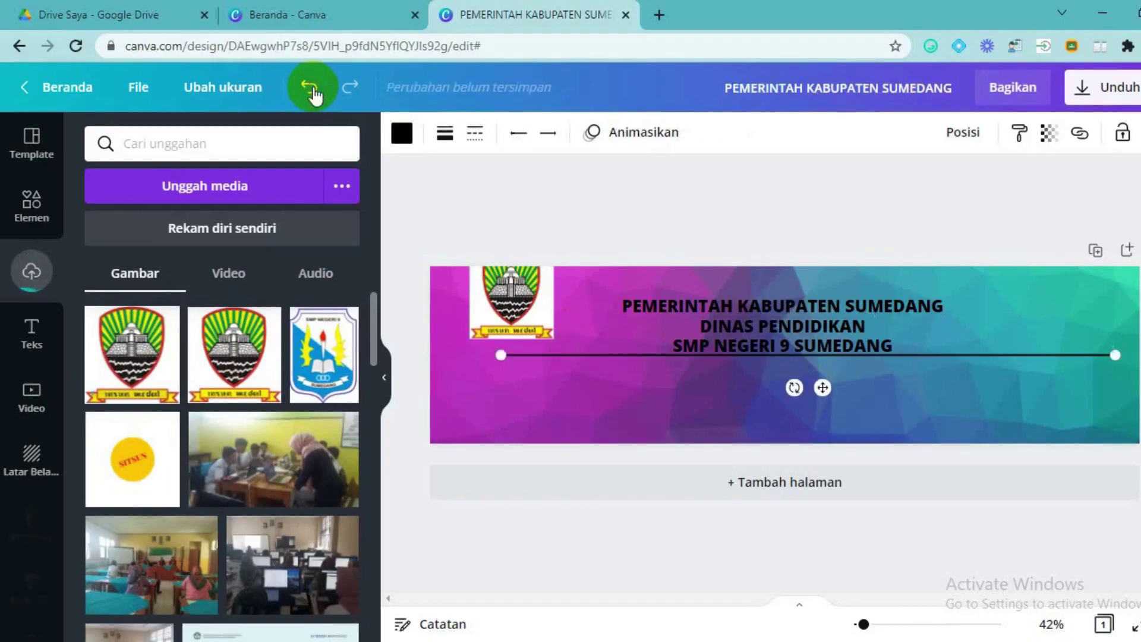
Step: Shrink the crest, remove its background with Penghapus Latar Belakang, and position it left of the heading, above the dividing line's left end
left_click_drag(519, 348, 612, 355)
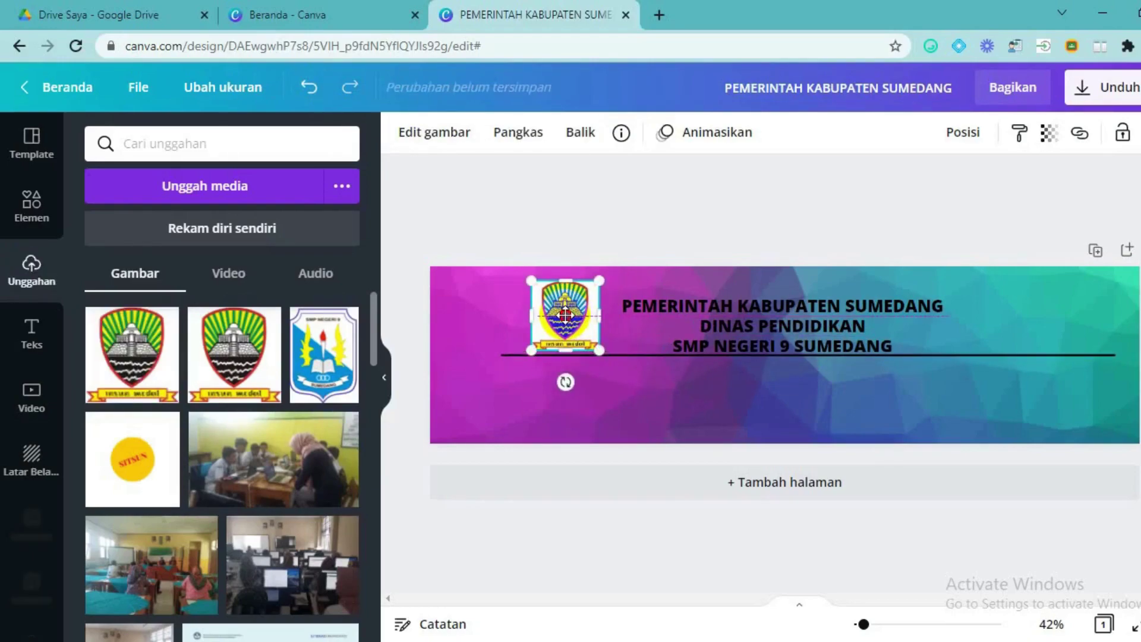
left_click(479, 209)
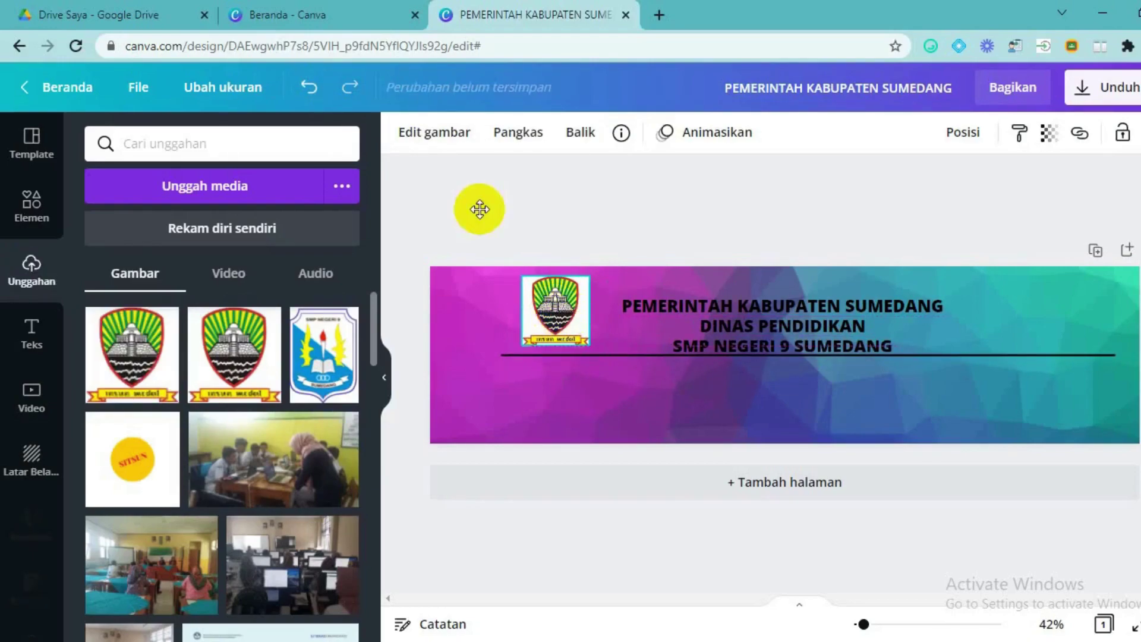
left_click(434, 133)
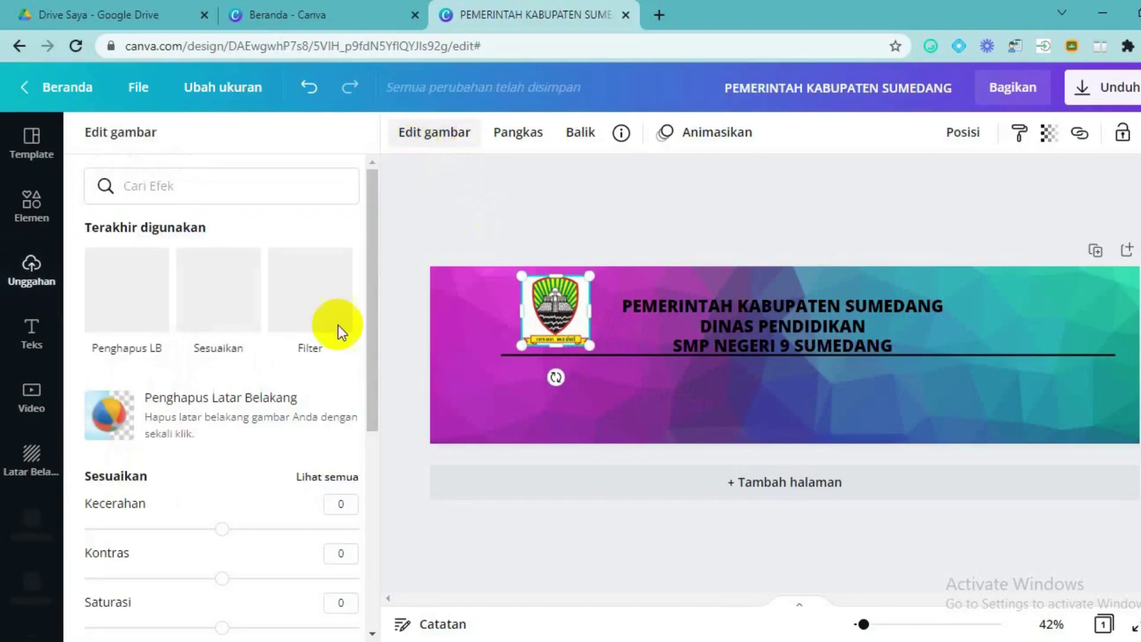
left_click(167, 418)
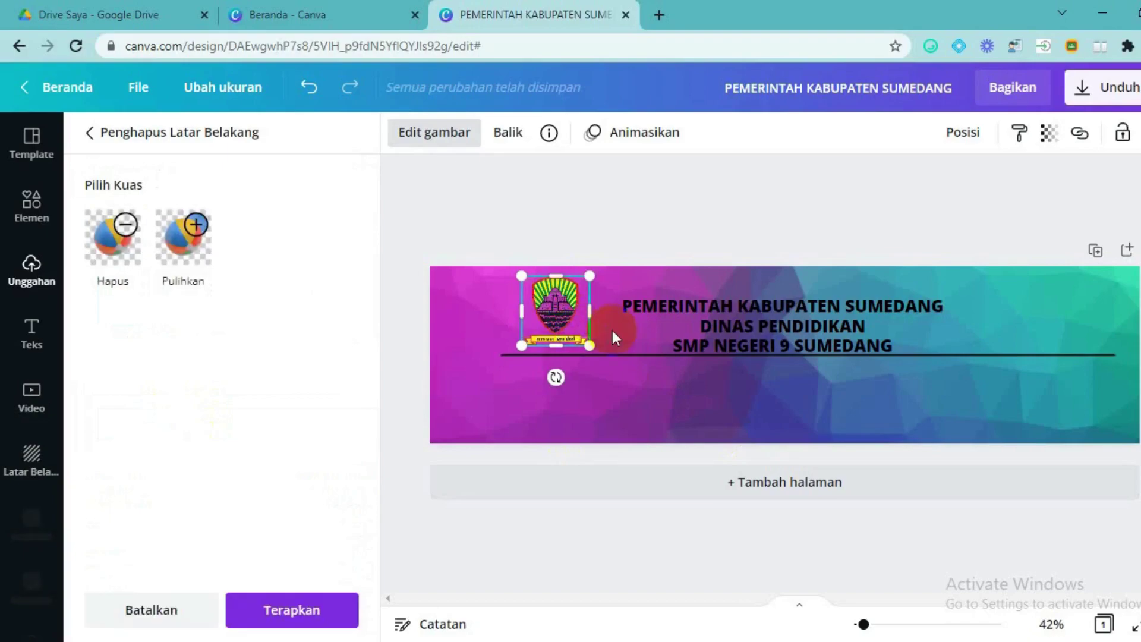
mouse_move(542, 318)
left_mouse_down()
mouse_move(517, 309)
mouse_move(529, 309)
left_mouse_up()
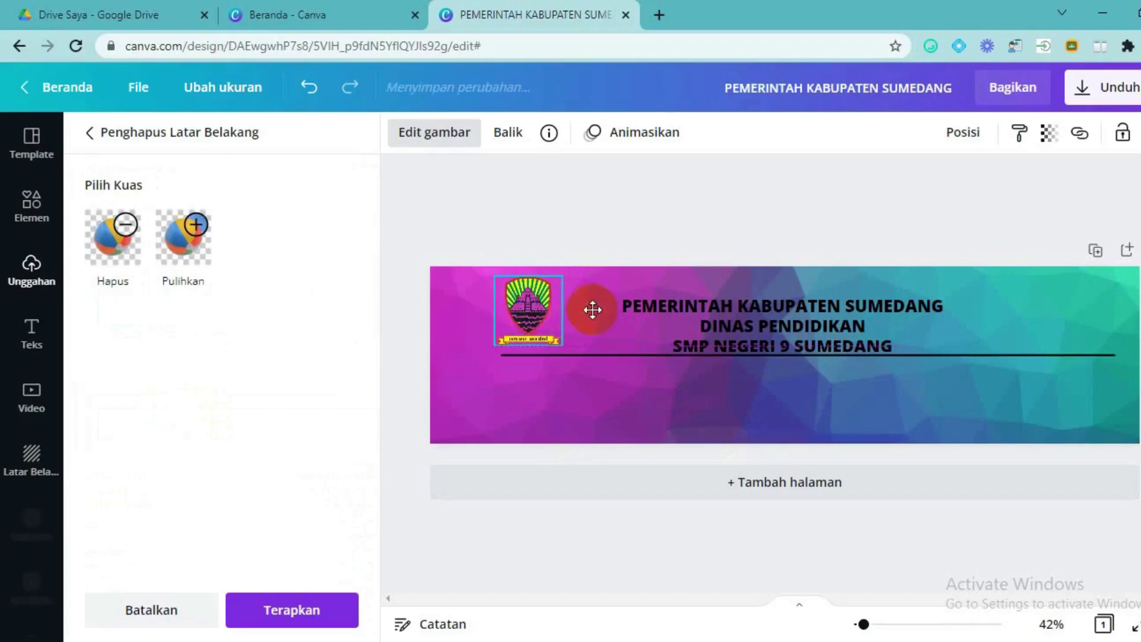
Step: Make the white title below the dividing line read "PENILAIAN AKHIR SEMESTER ONLINE"
left_click(744, 308)
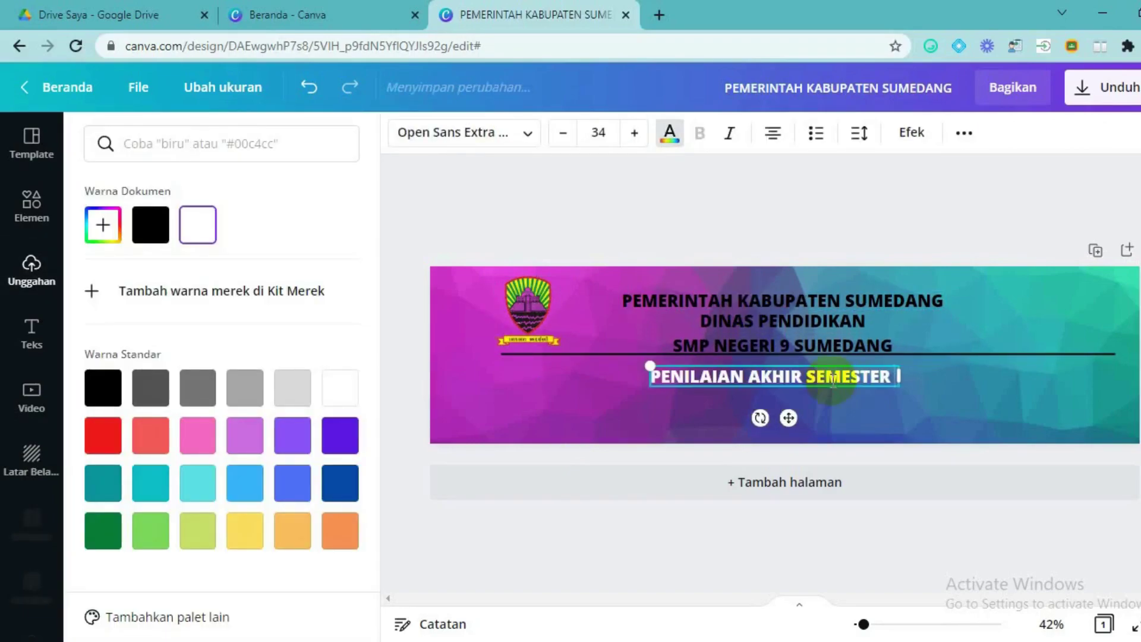
type("ONLINE")
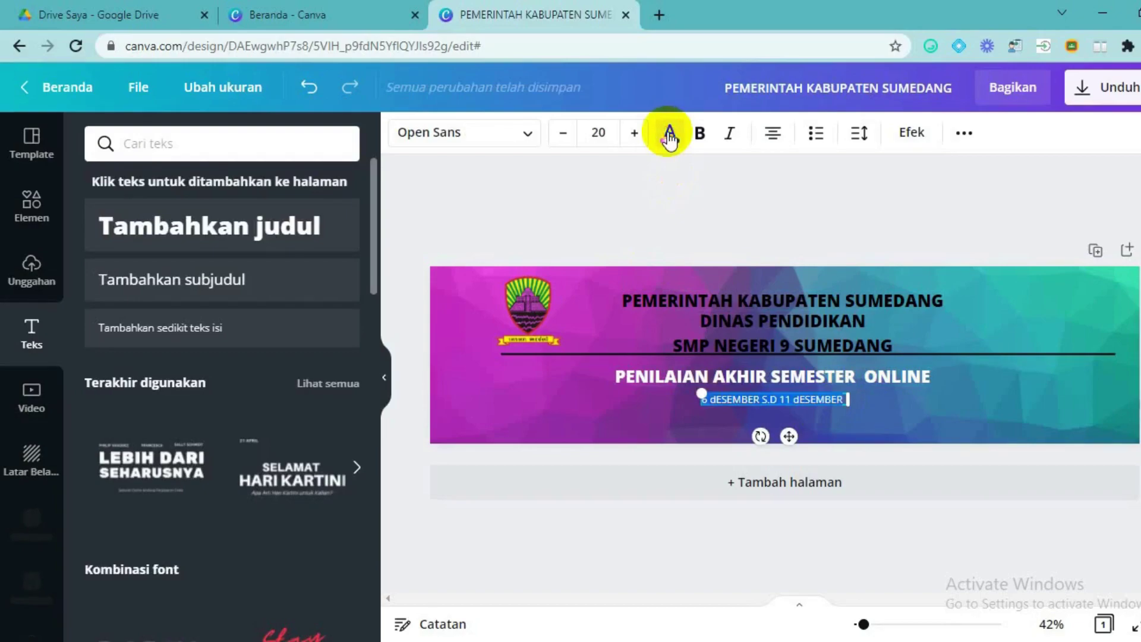
Step: Color the date line below the title white and make it read "6 DESEMBER s.d 11 DESEMBER 2021"
left_click(669, 134)
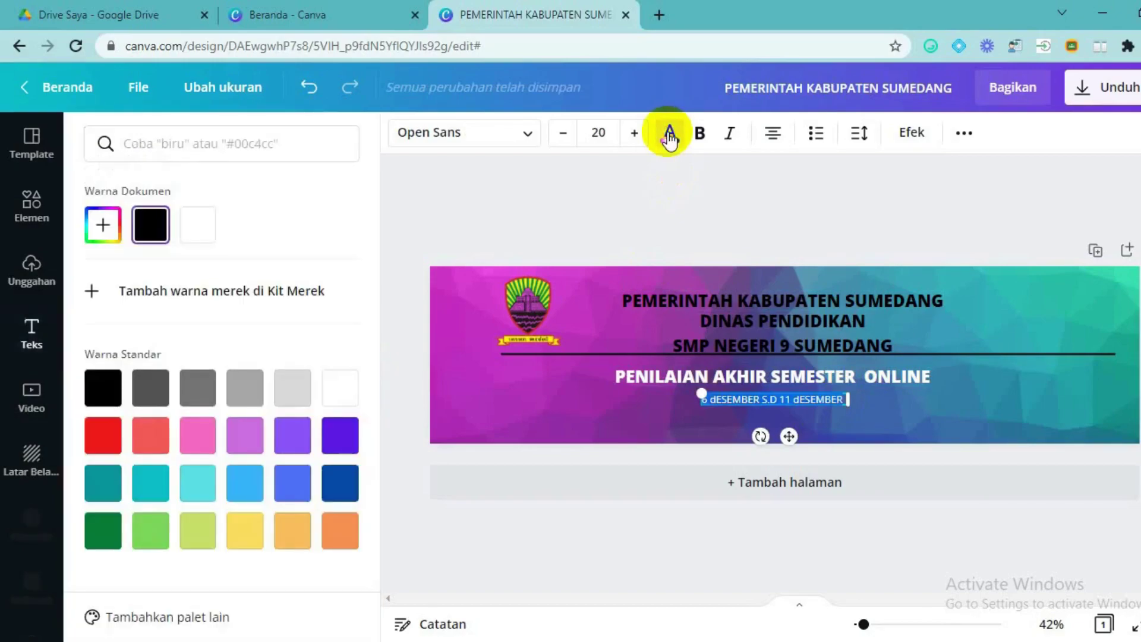
left_click(812, 390)
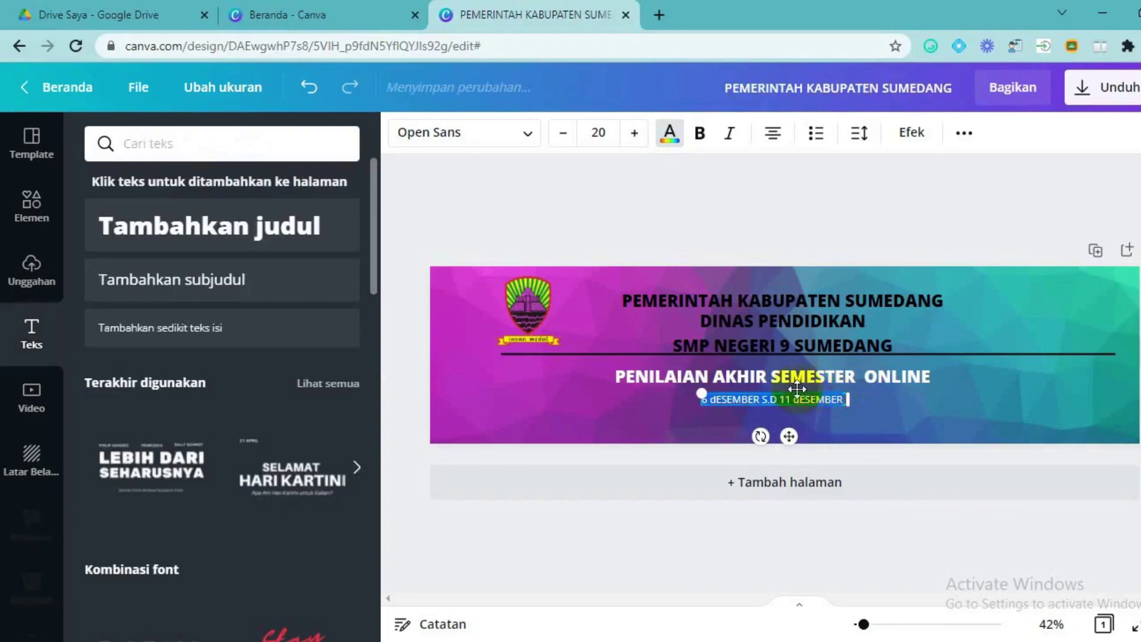
left_click(752, 402)
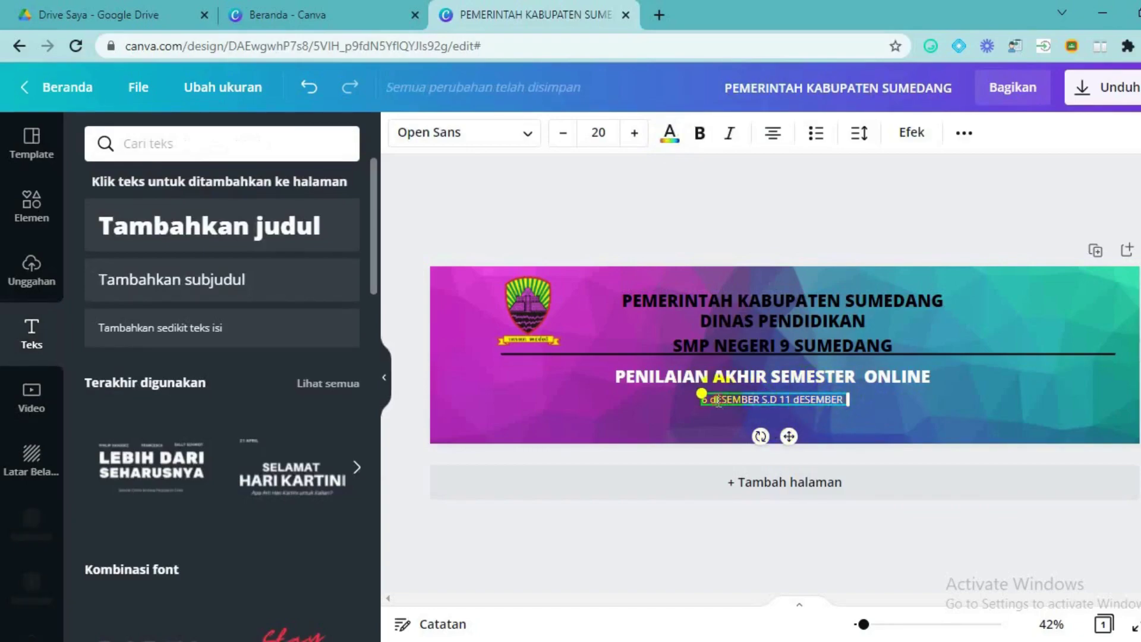
key("BackSpace")
type("D")
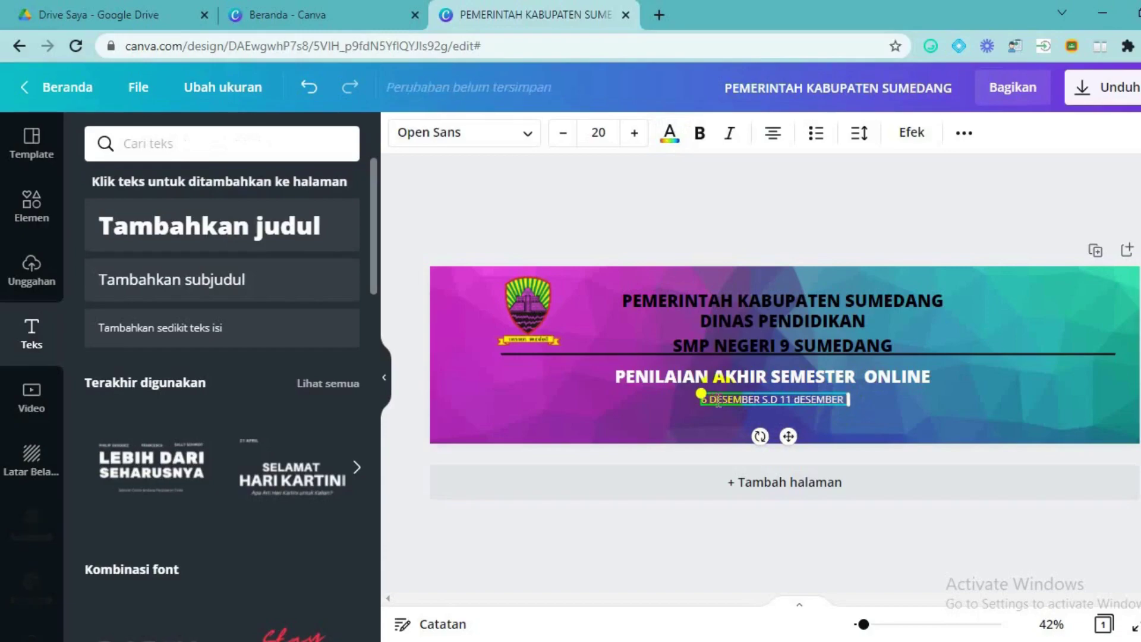
left_click(825, 399)
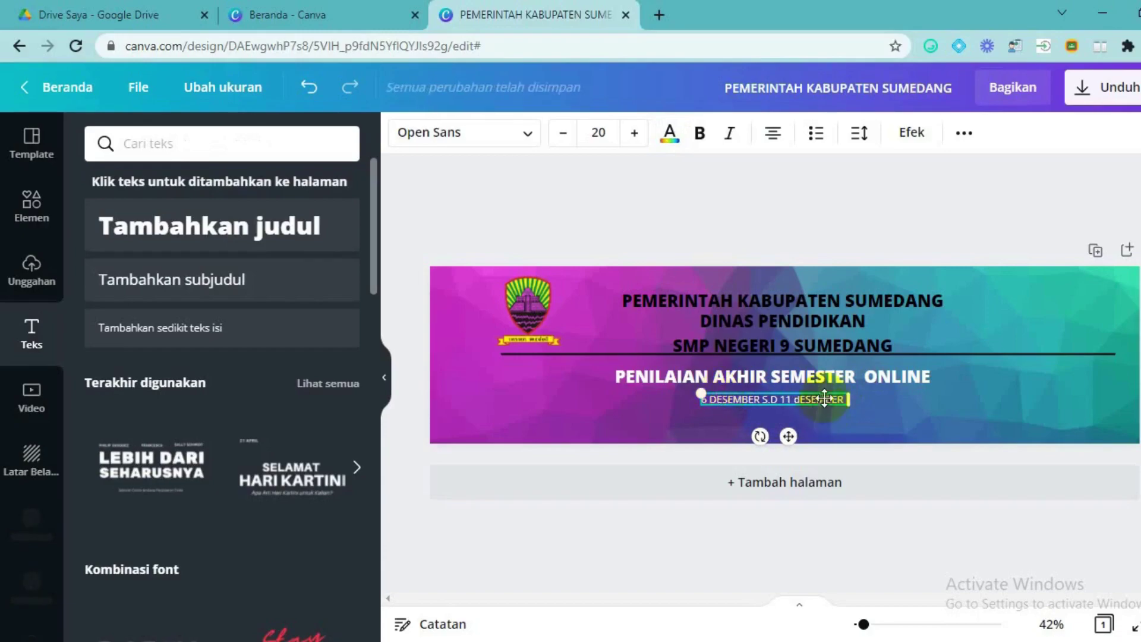
double_click(772, 399)
type("s.d")
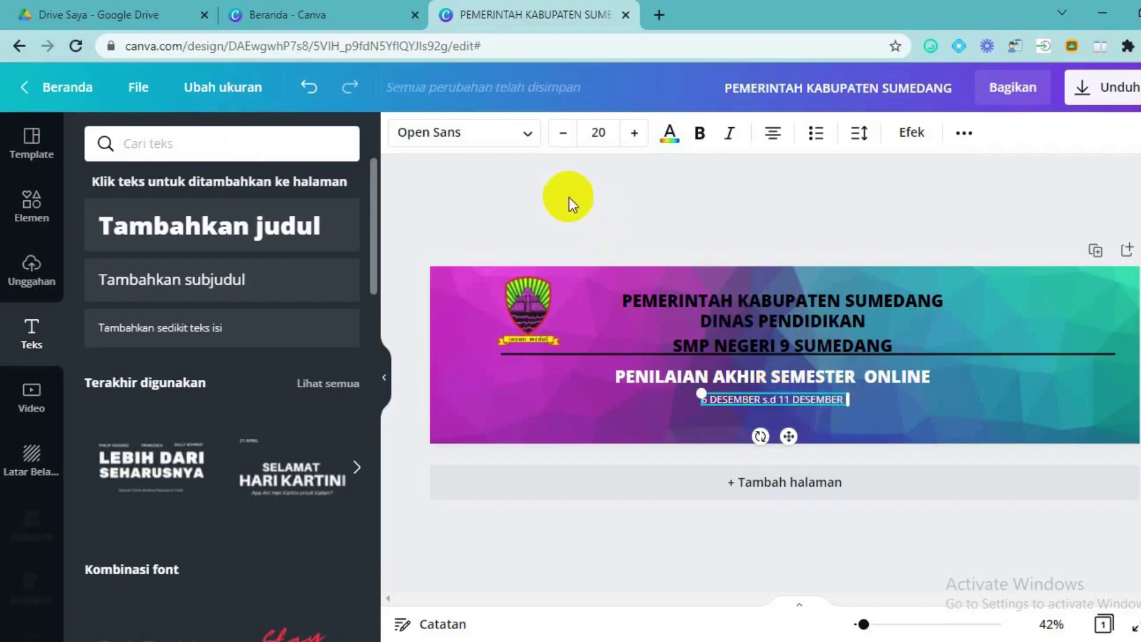
type("2021")
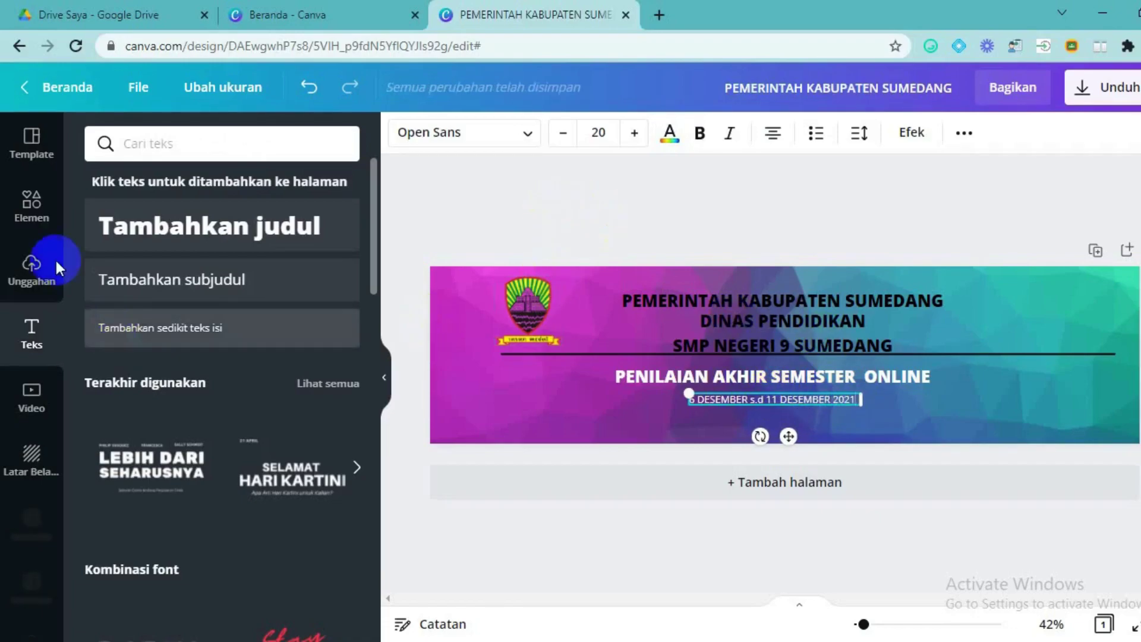
Step: Replace the Garis element search with the recent search "siswa belajar ONLINE"
left_click(31, 205)
left_click(169, 143)
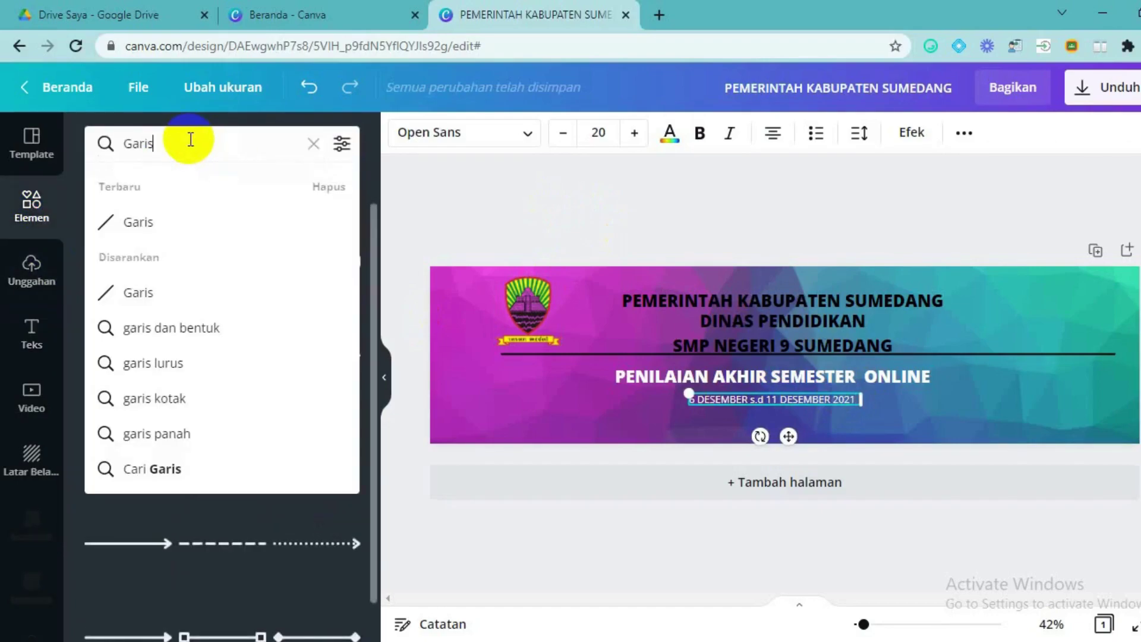
key("BackSpace")
key("BackSpace")
key("BackSpace")
key("BackSpace")
key("BackSpace")
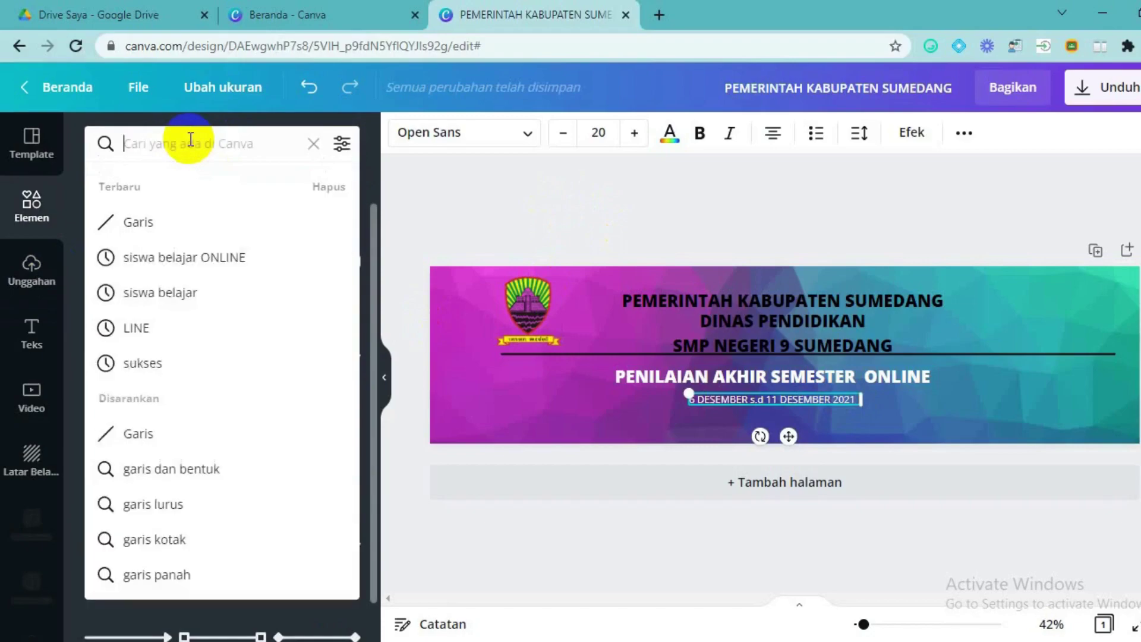
type("SISWA")
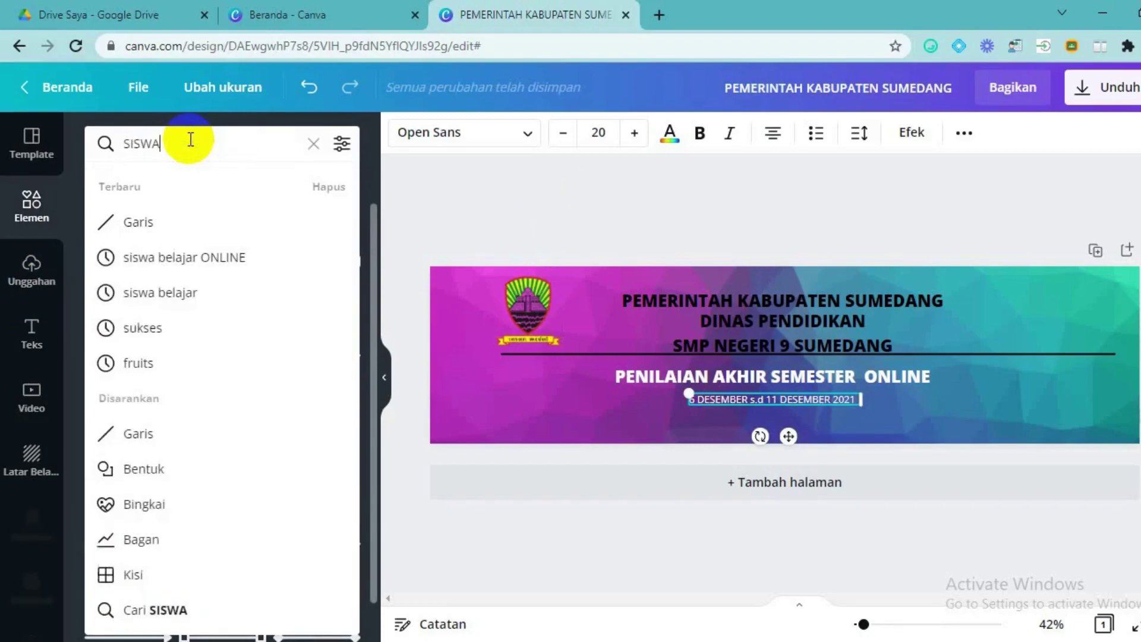
type(" BELA")
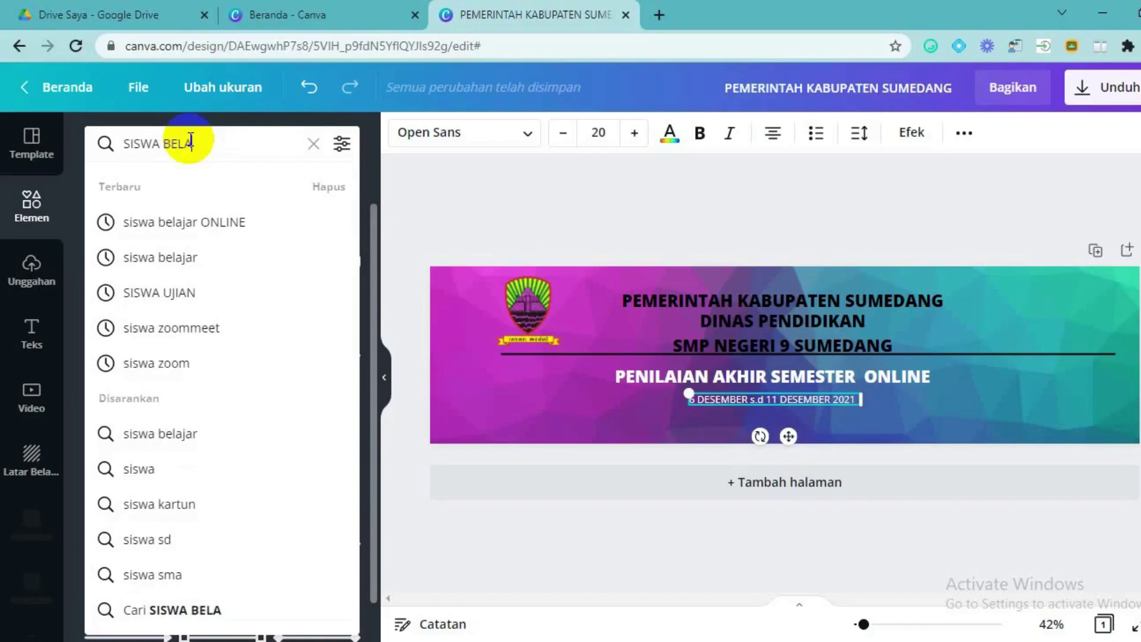
left_click(166, 222)
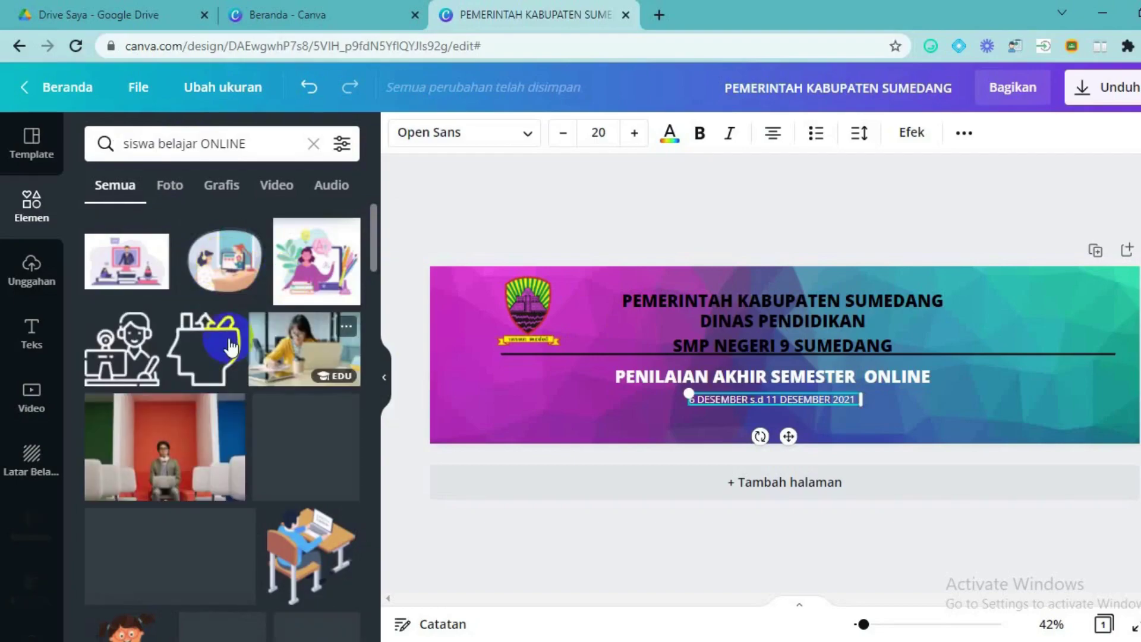
Step: Add the illustration of the girl with a laptop and place it at the header's lower left, beneath the crest
scroll(230, 347, "down", 5)
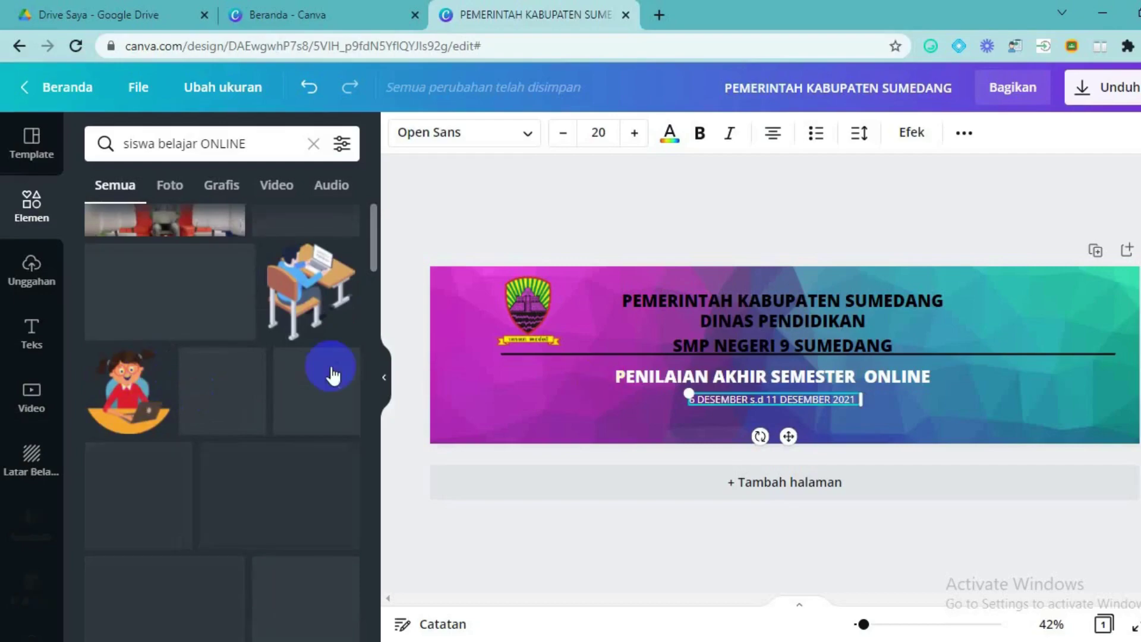
left_click(132, 385)
left_click_drag(131, 386, 526, 395)
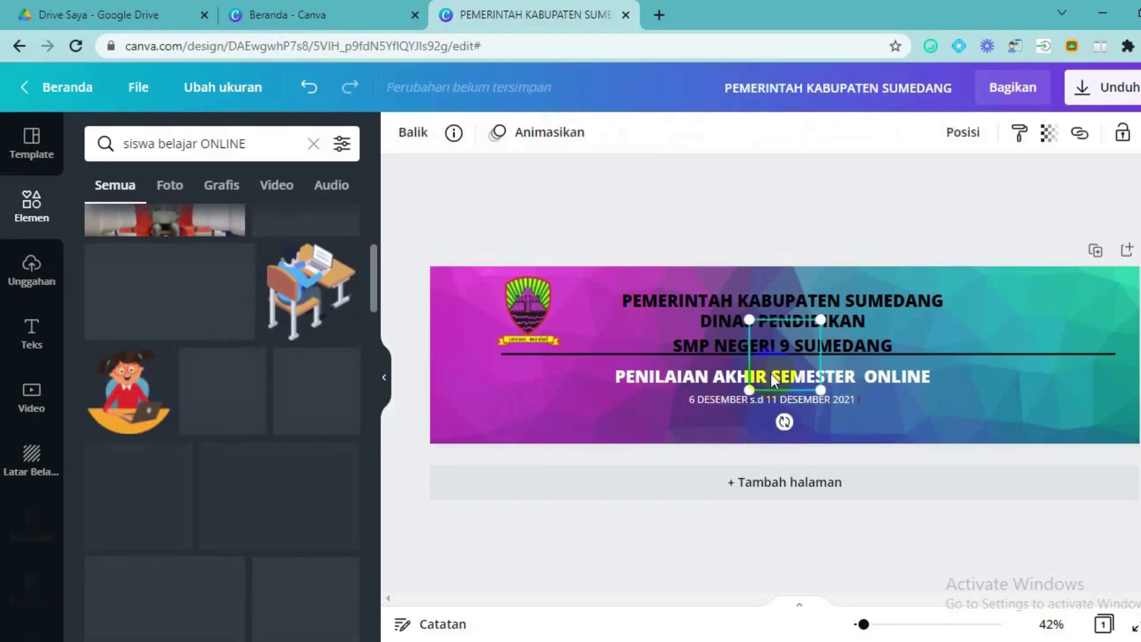
left_click(599, 383)
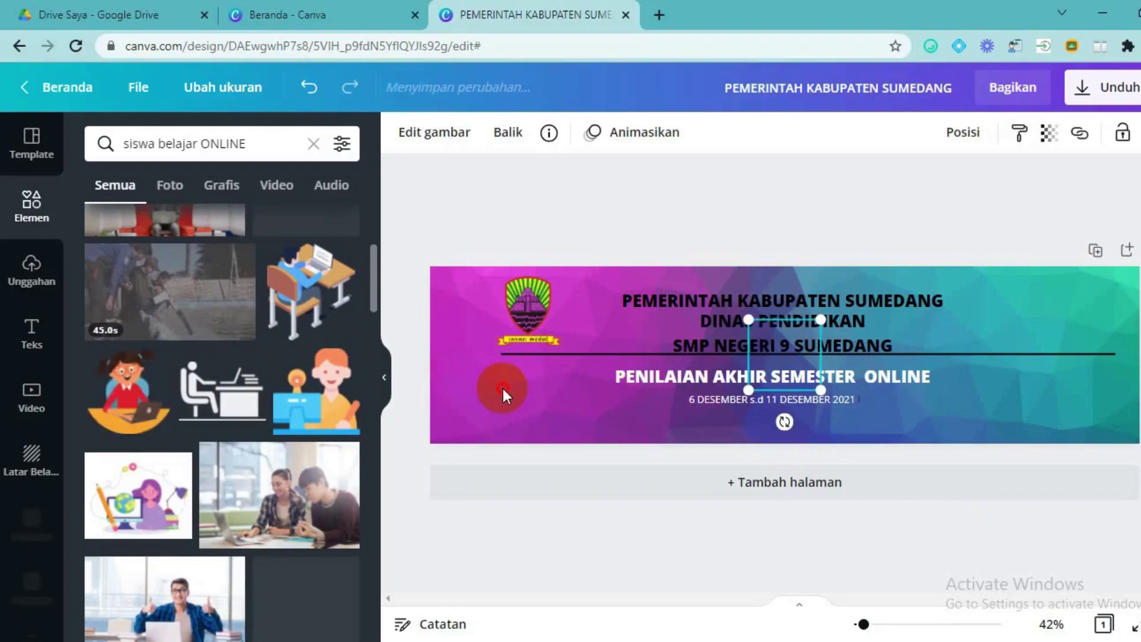
scroll(252, 407, "up", 3)
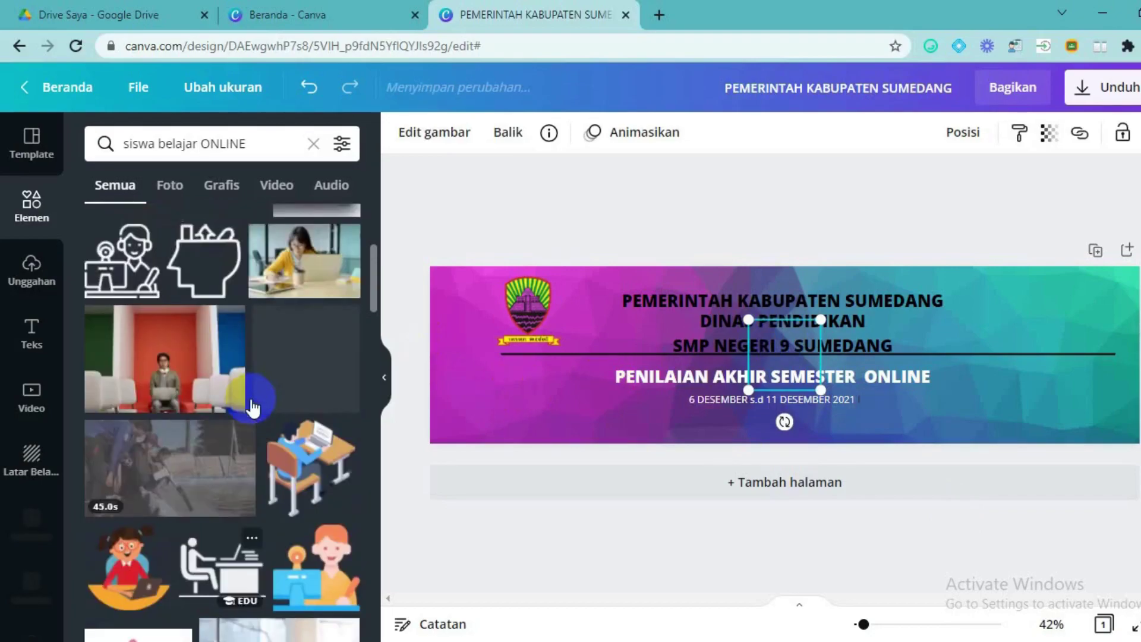
scroll(252, 407, "up", 2)
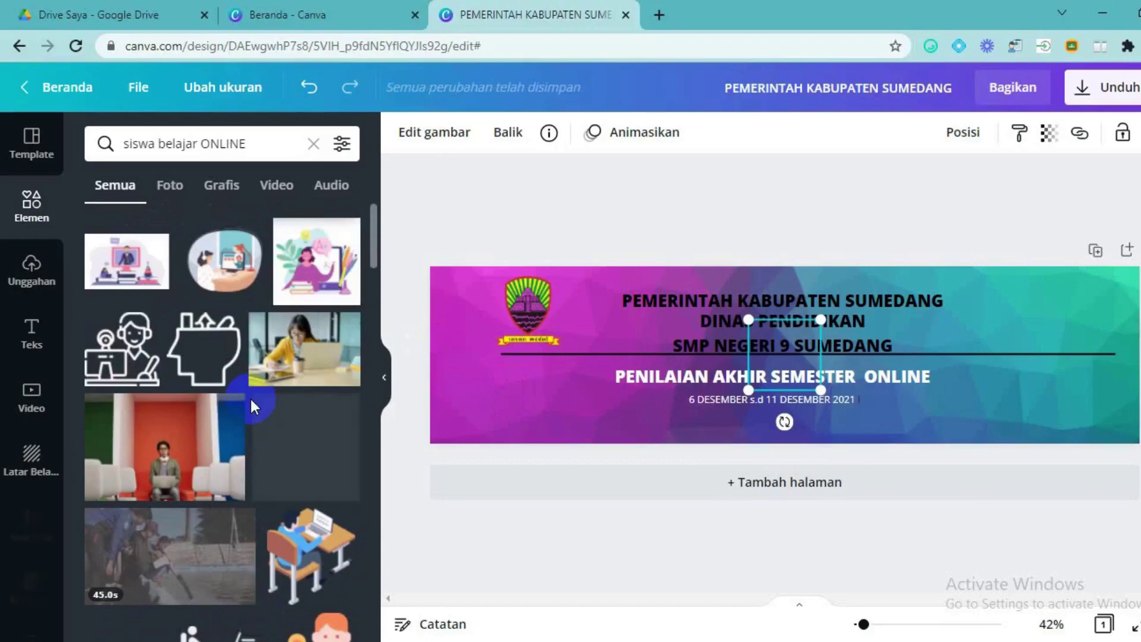
left_click(249, 397)
scroll(249, 397, "down", 2)
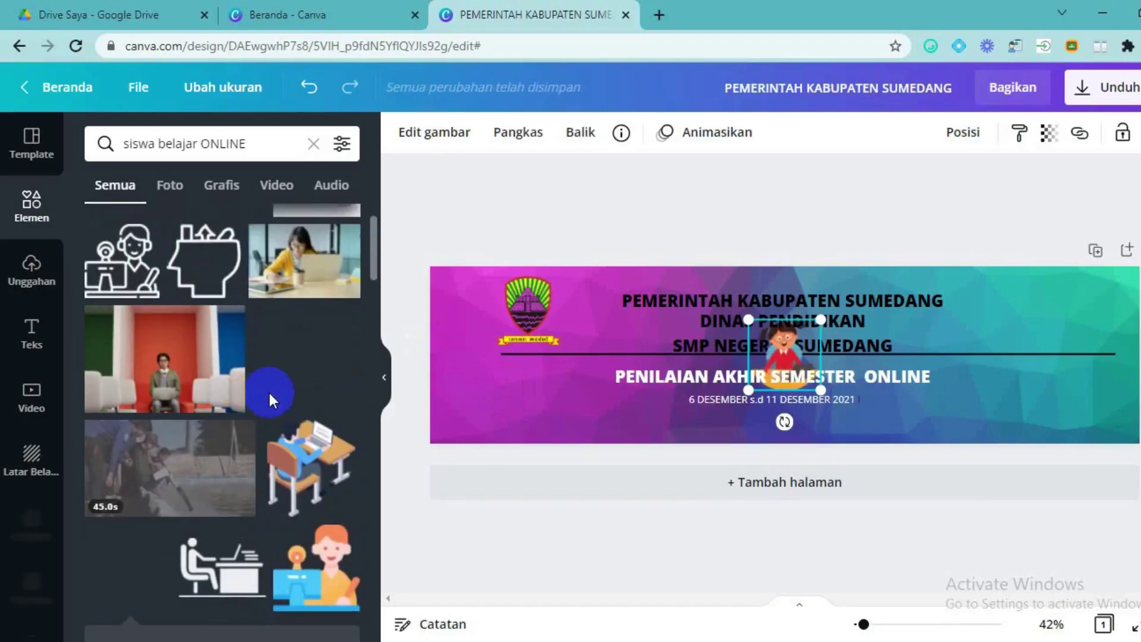
left_click_drag(769, 359, 495, 400)
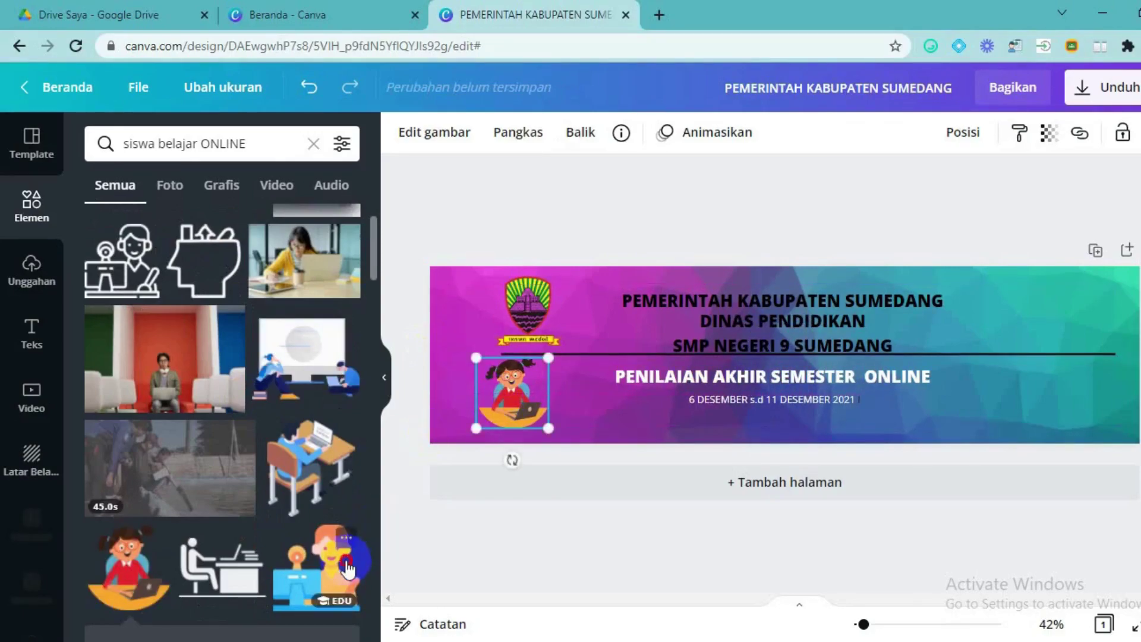
Step: Add the illustration of the student at a blue computer and arrange it beside the girl, left of the title
left_click(1039, 377)
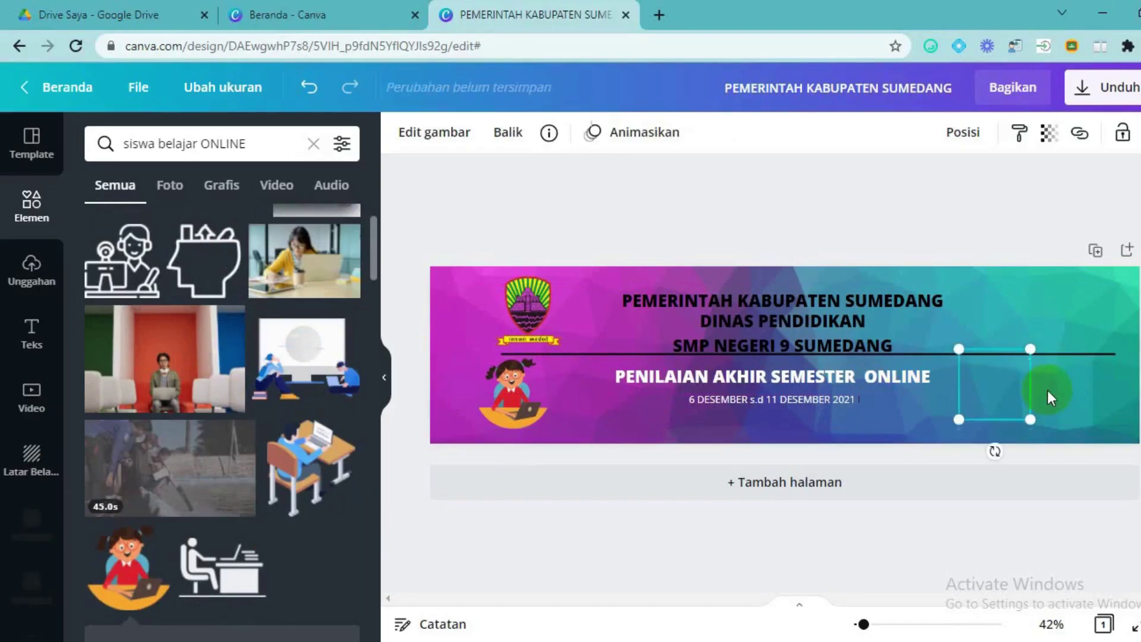
left_click_drag(1004, 383, 588, 386)
left_click_drag(514, 386, 461, 389)
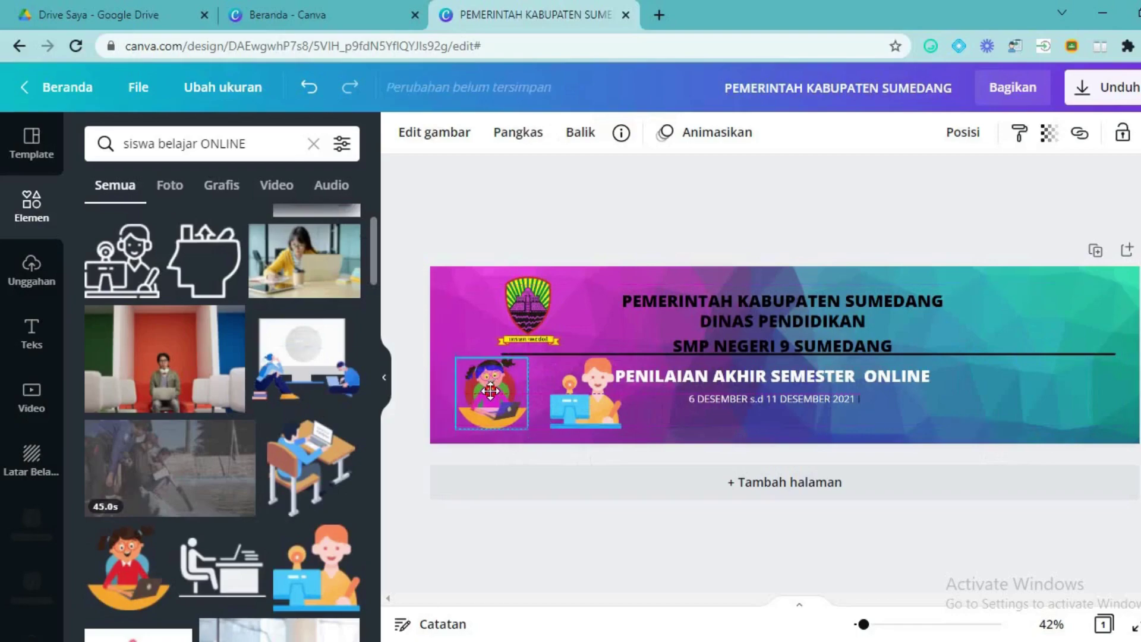
mouse_move(591, 402)
left_mouse_down()
mouse_move(559, 401)
mouse_move(581, 401)
left_mouse_up()
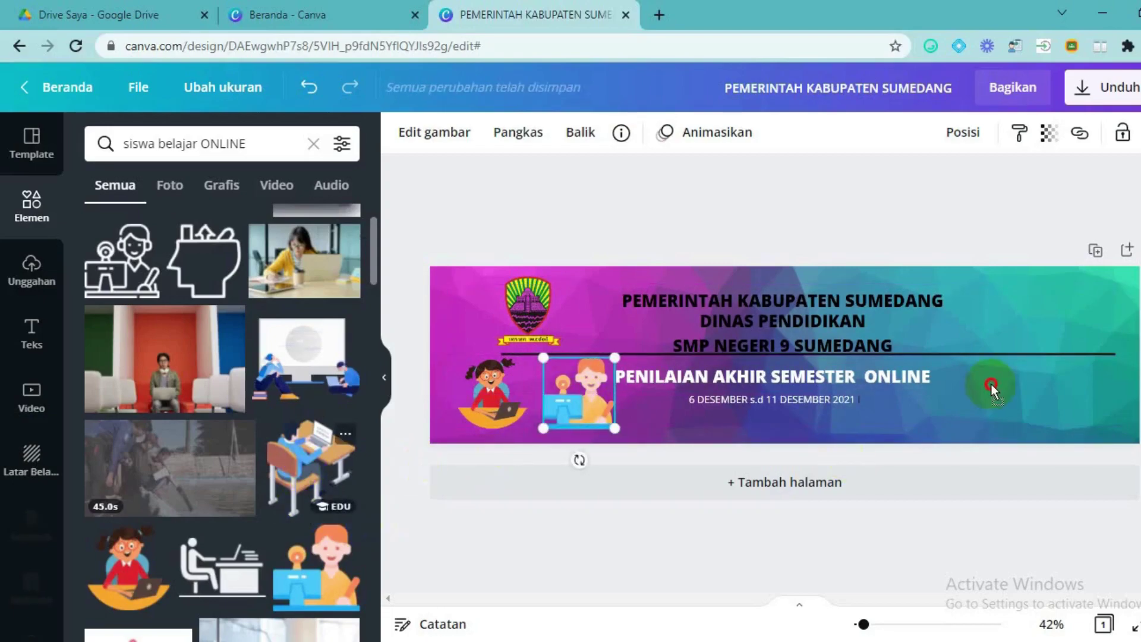
Step: Add the illustration of the student at a wooden desk to the right of the title and flip it horizontally
left_click_drag(996, 384, 1000, 384)
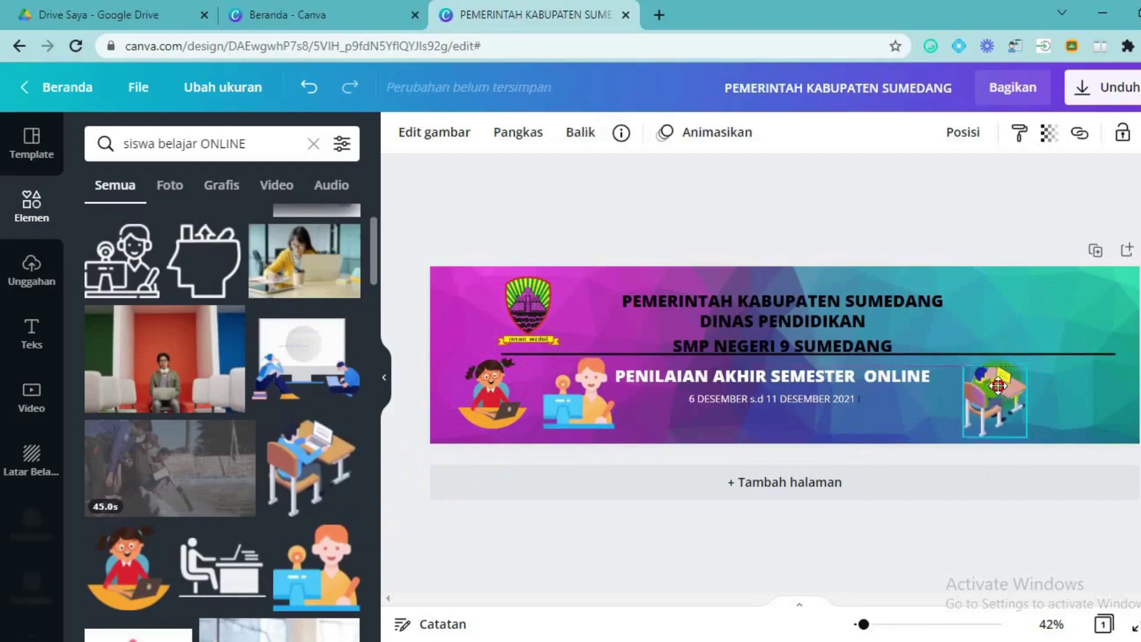
left_click(580, 137)
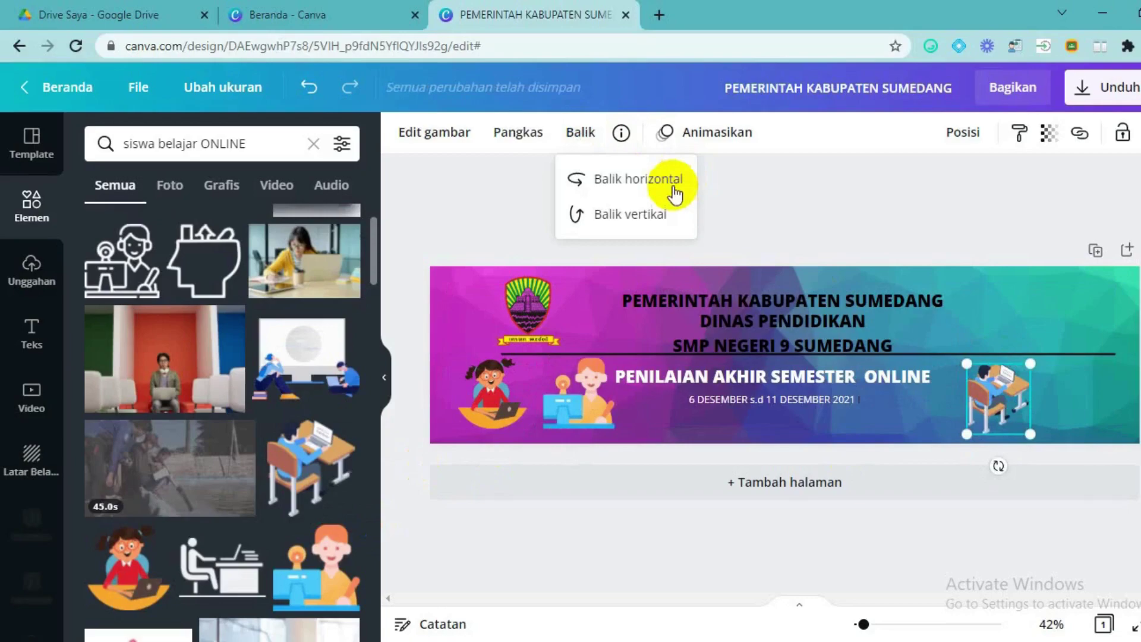
key("shift+h")
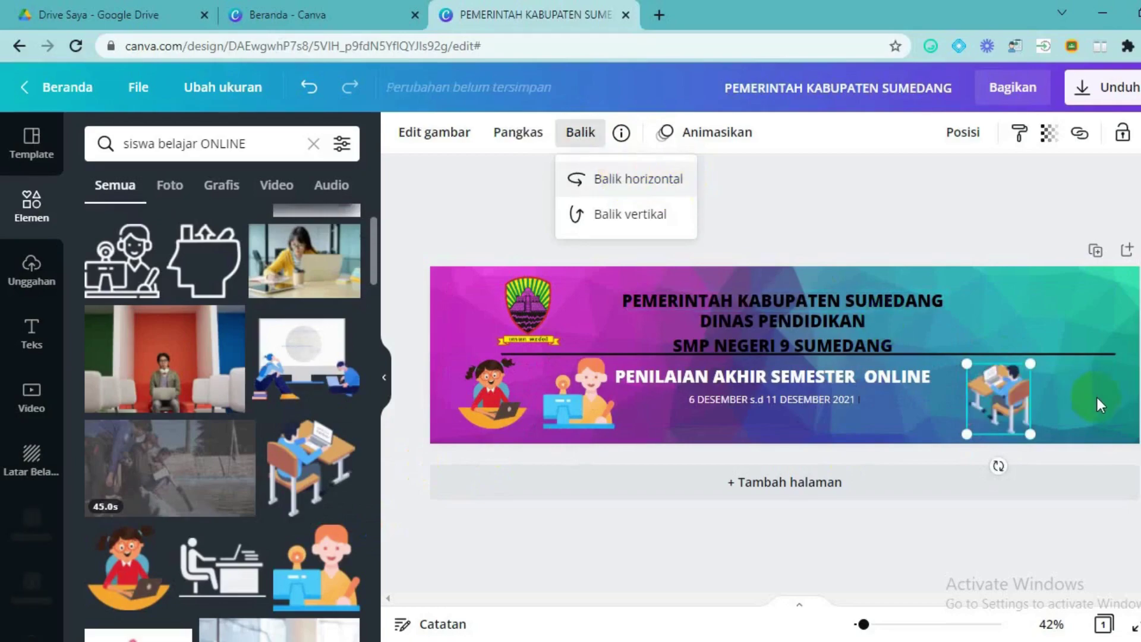
left_click(1075, 397)
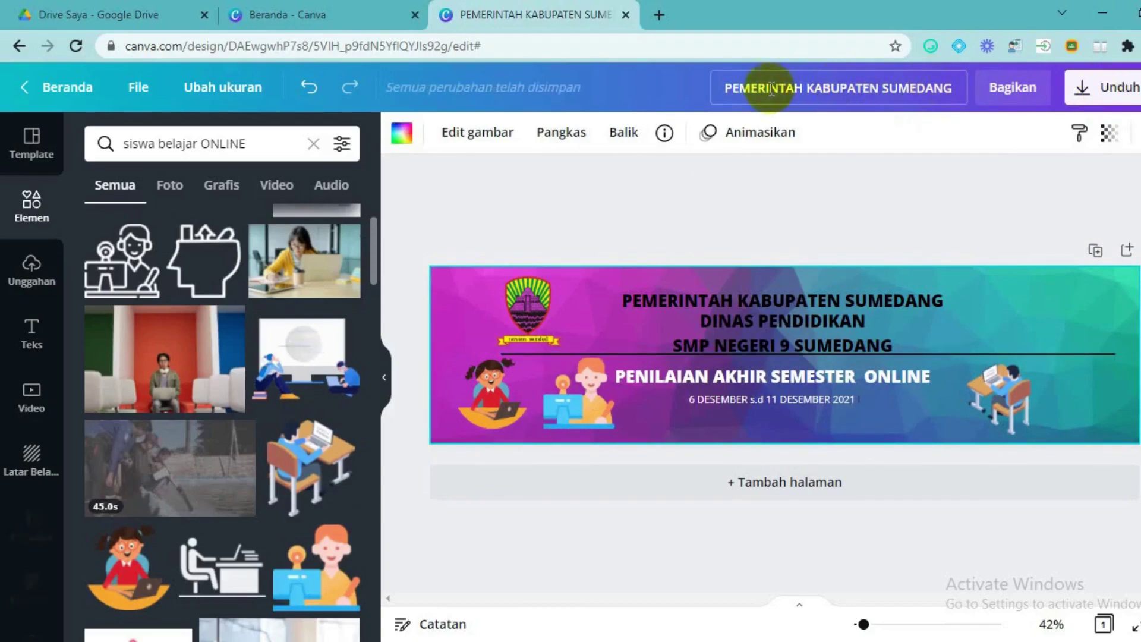
Step: Rename the design as "HEADER FORM PAS"
left_click(861, 88)
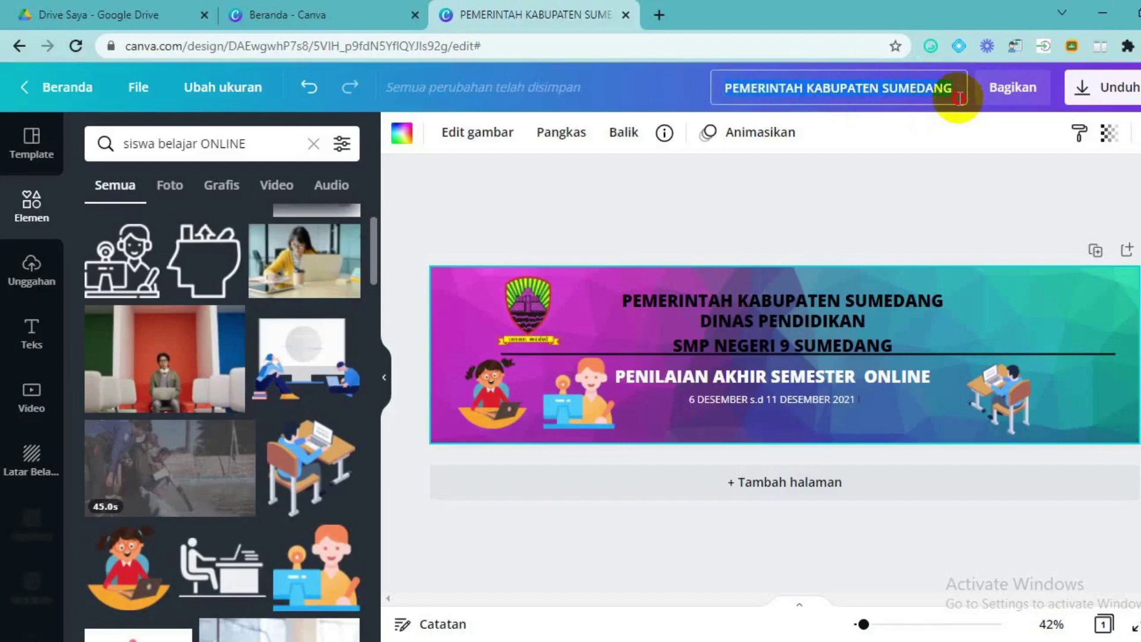
type("HE")
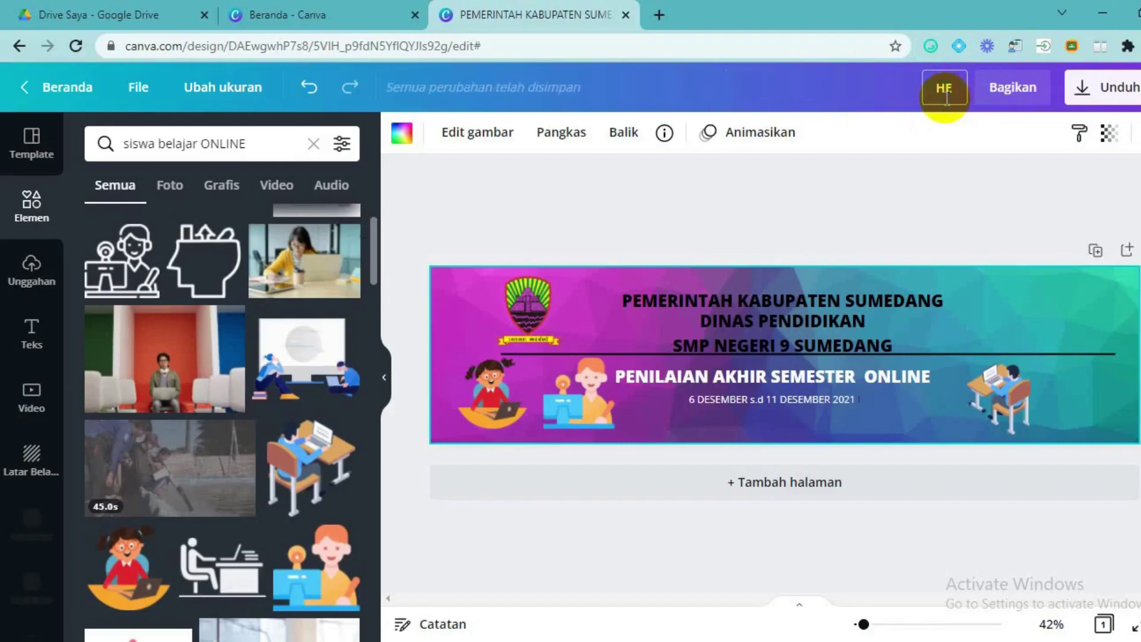
type("ADER")
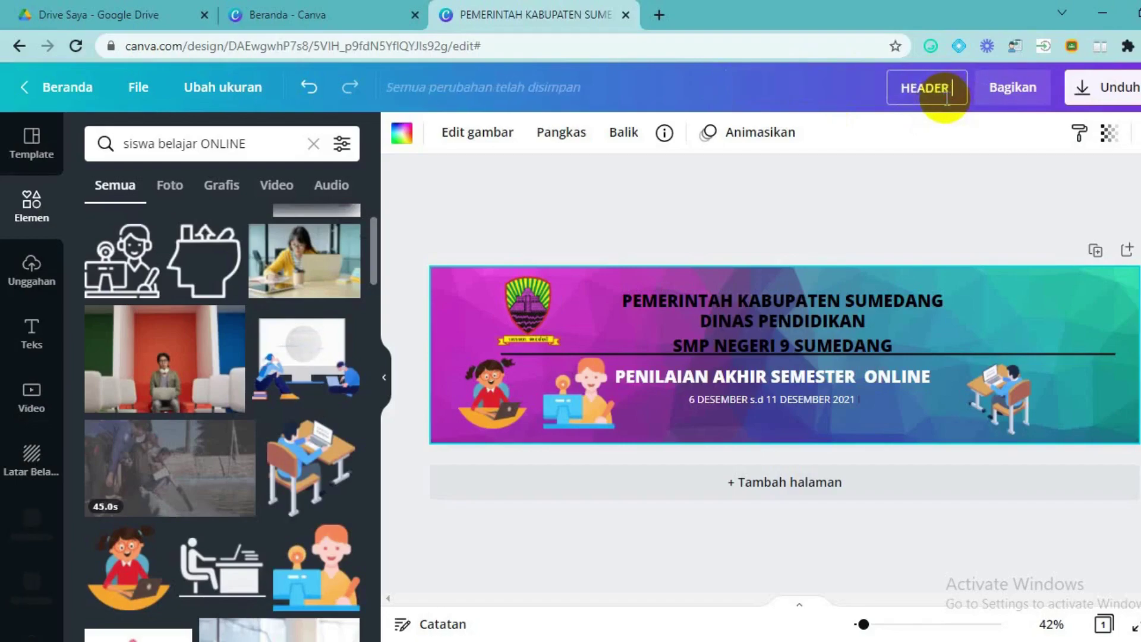
type(" FO")
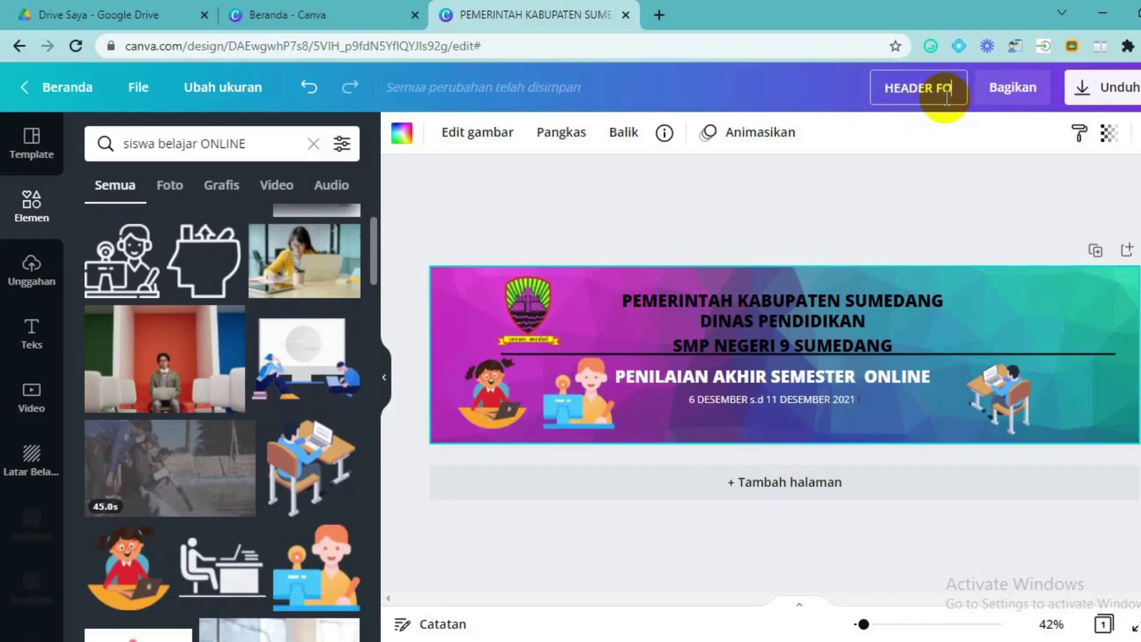
type("RM PAS")
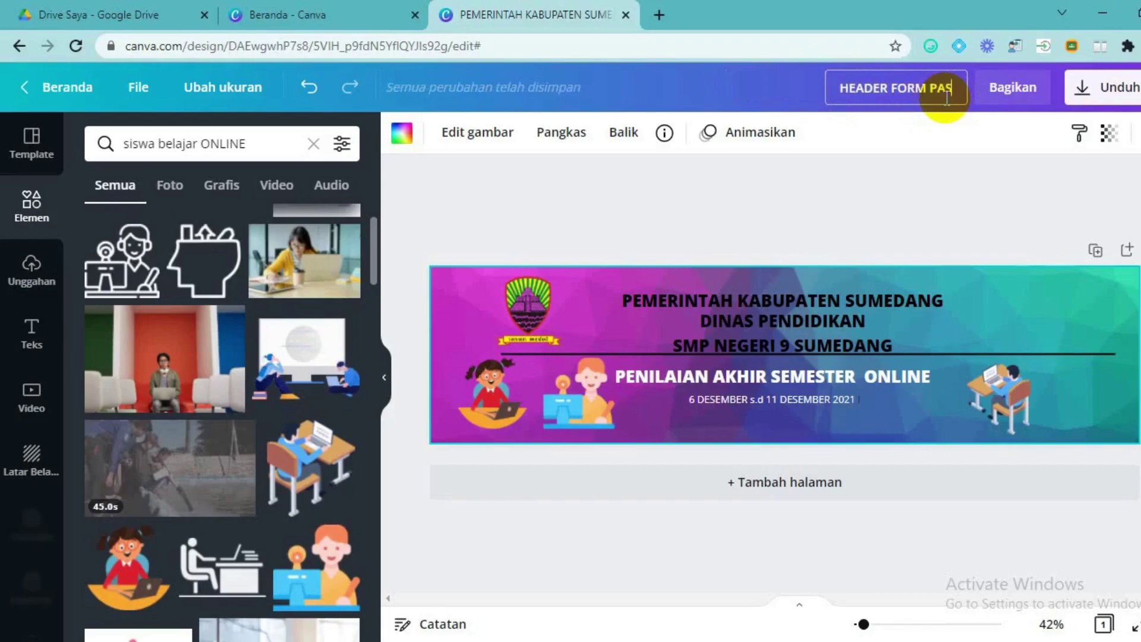
Step: Download the finished header design as a PNG file
left_click(1113, 95)
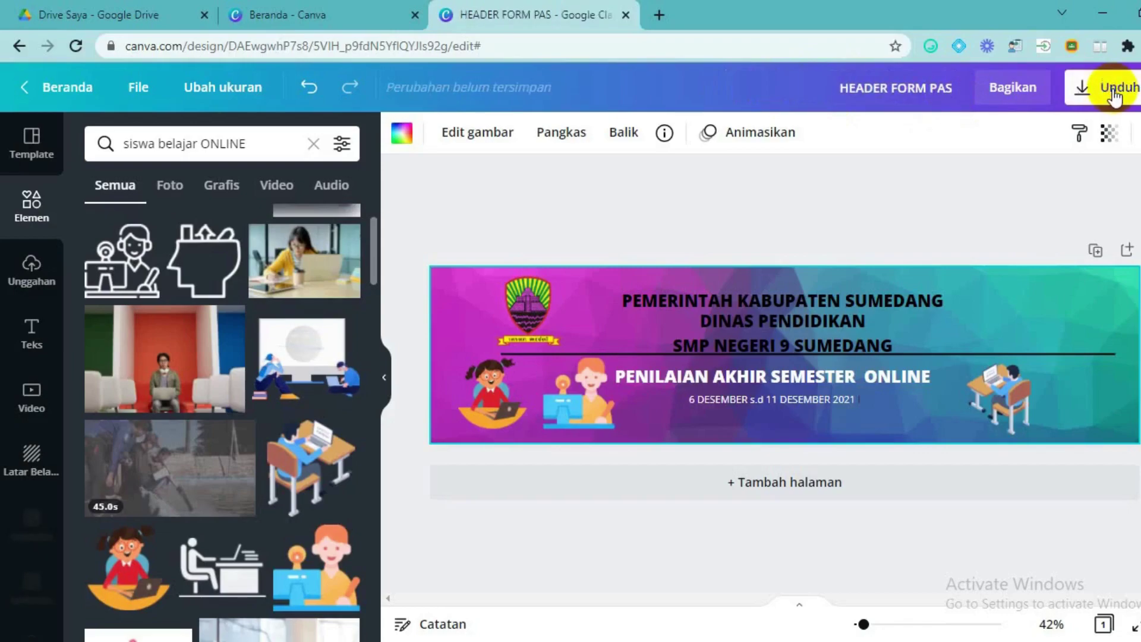
left_click(1114, 96)
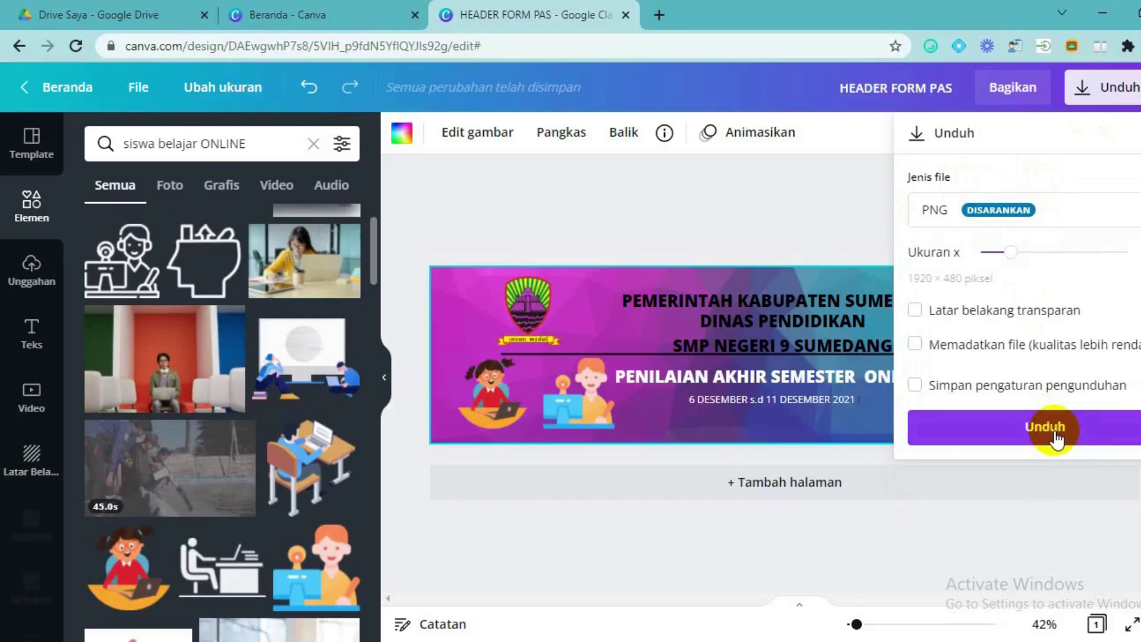
left_click(1055, 438)
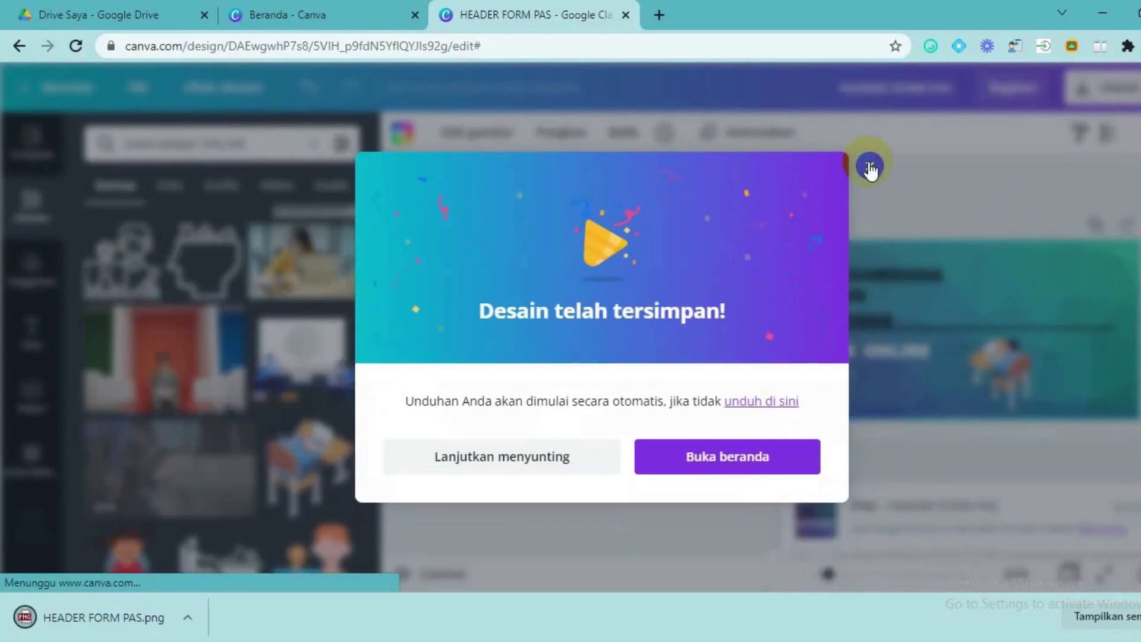
Step: View the HEADER FORM PAS image from the Downloads folder, and dismiss the design-saved message in Canva
left_click(323, 606)
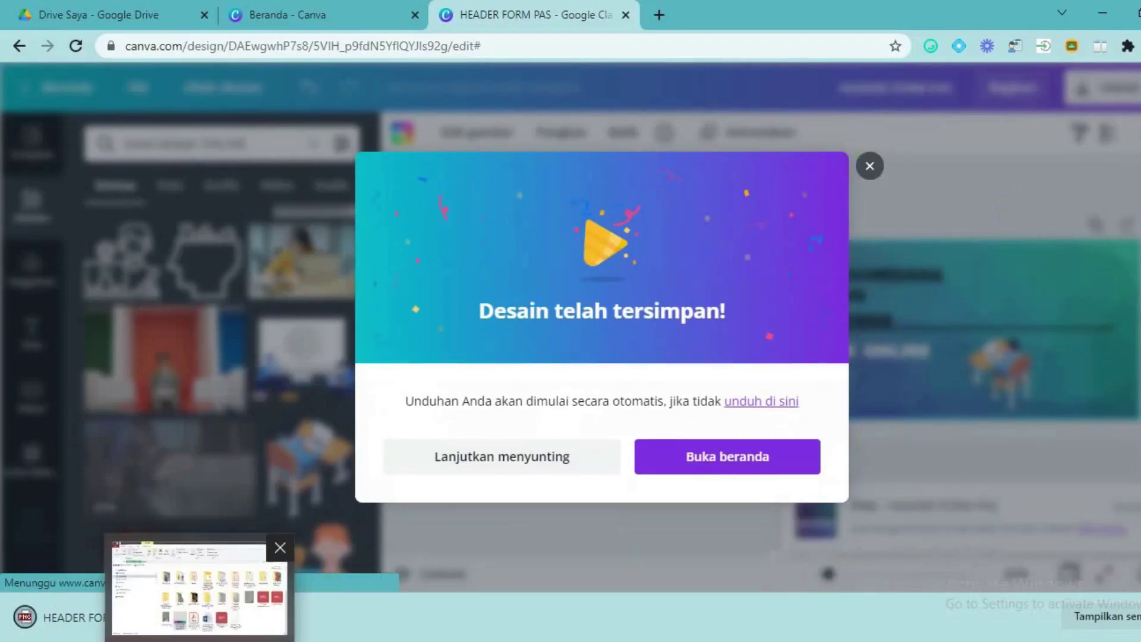
left_click(798, 565)
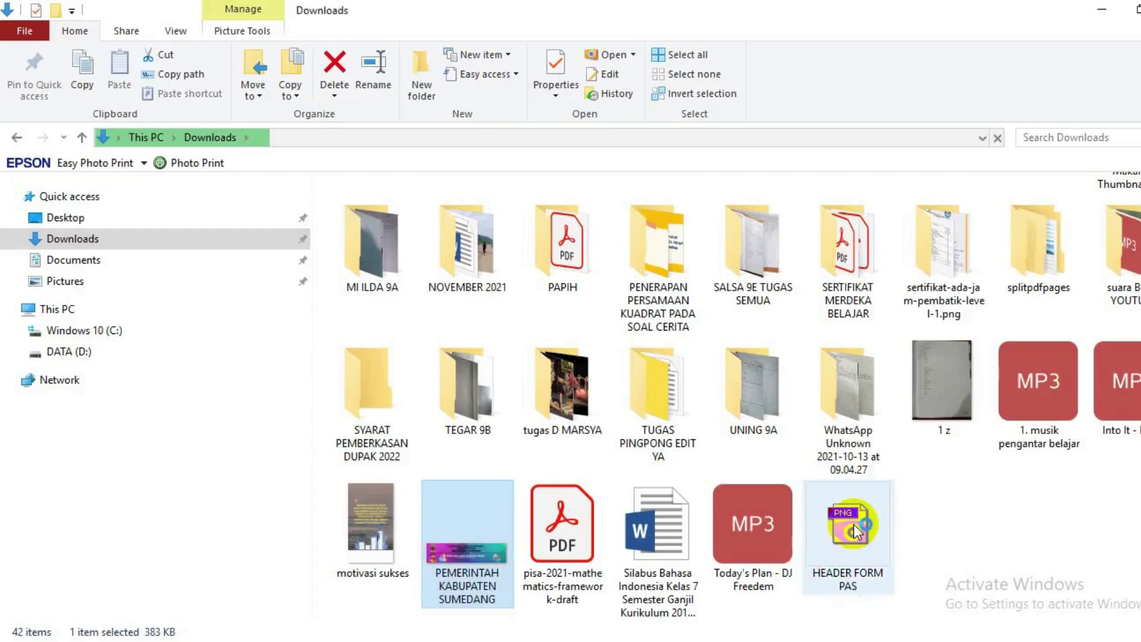
left_click(855, 530)
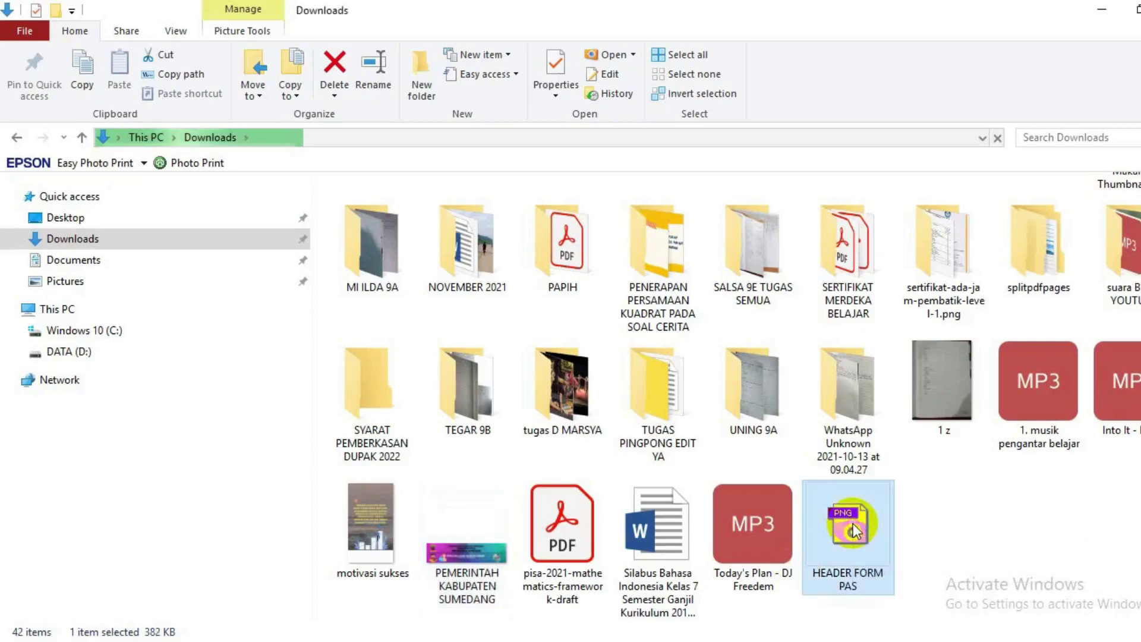
double_click(853, 529)
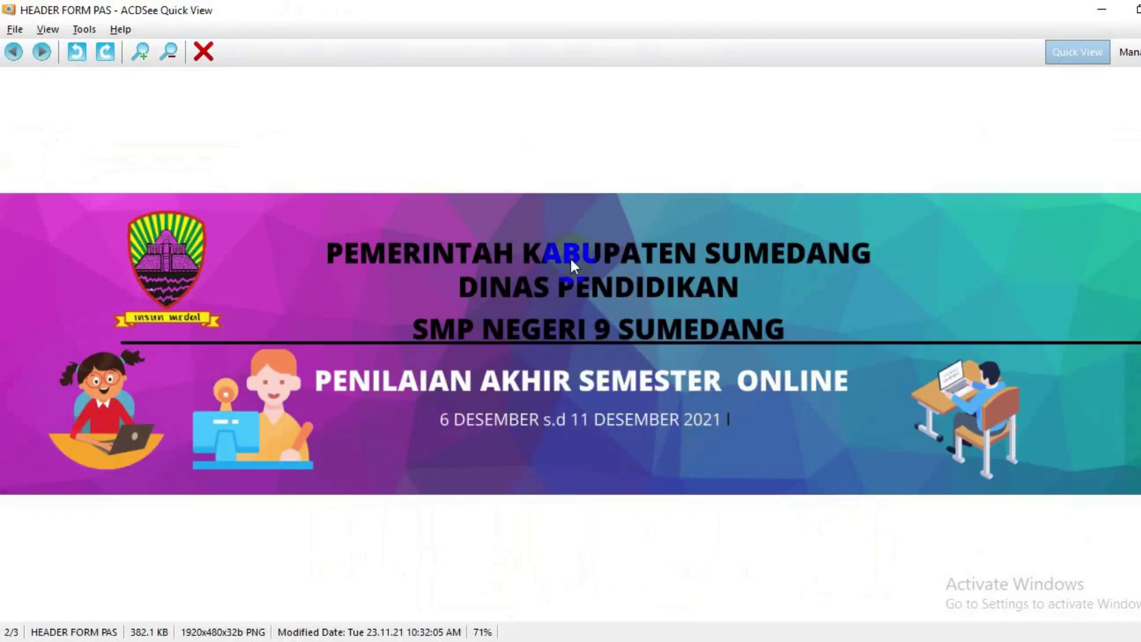
key("Escape")
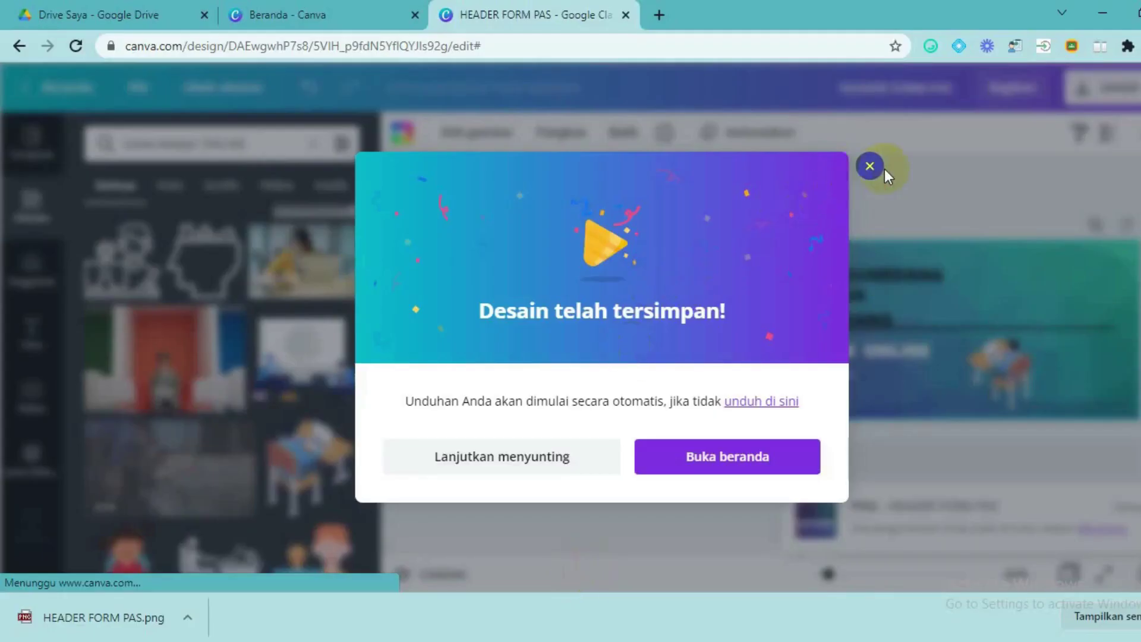
left_click(870, 168)
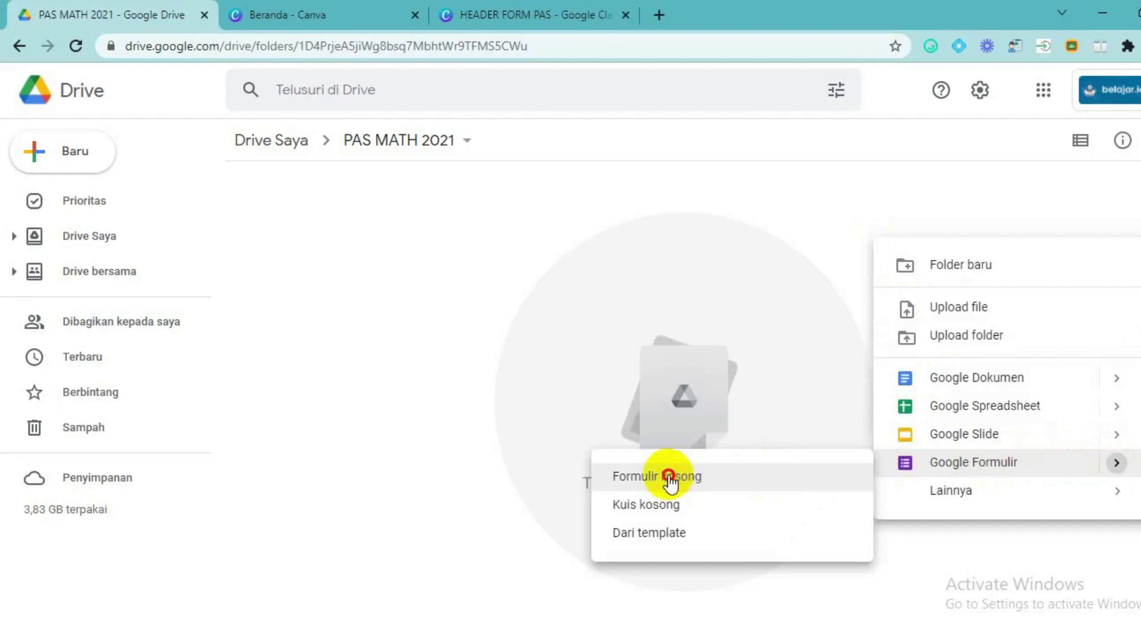
Step: Create a blank Google Form in the PAS MATH 2021 Drive folder, and title and name it "PENILAIAN AKHIR SEMESTER"
left_click(669, 478)
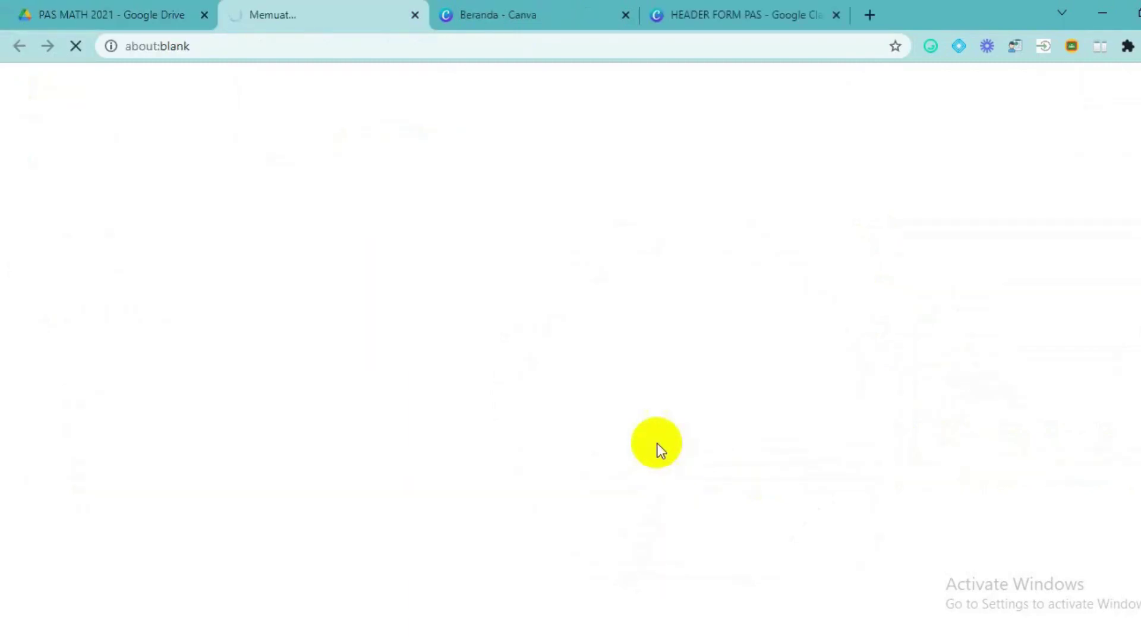
type("EM")
type("ESTER")
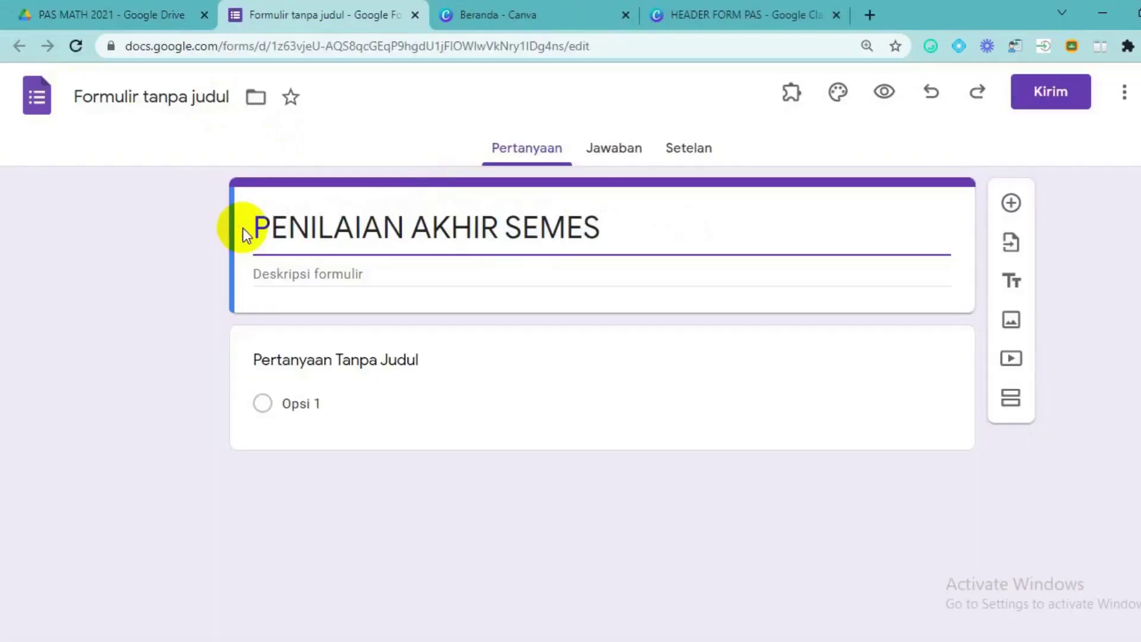
left_click(107, 86)
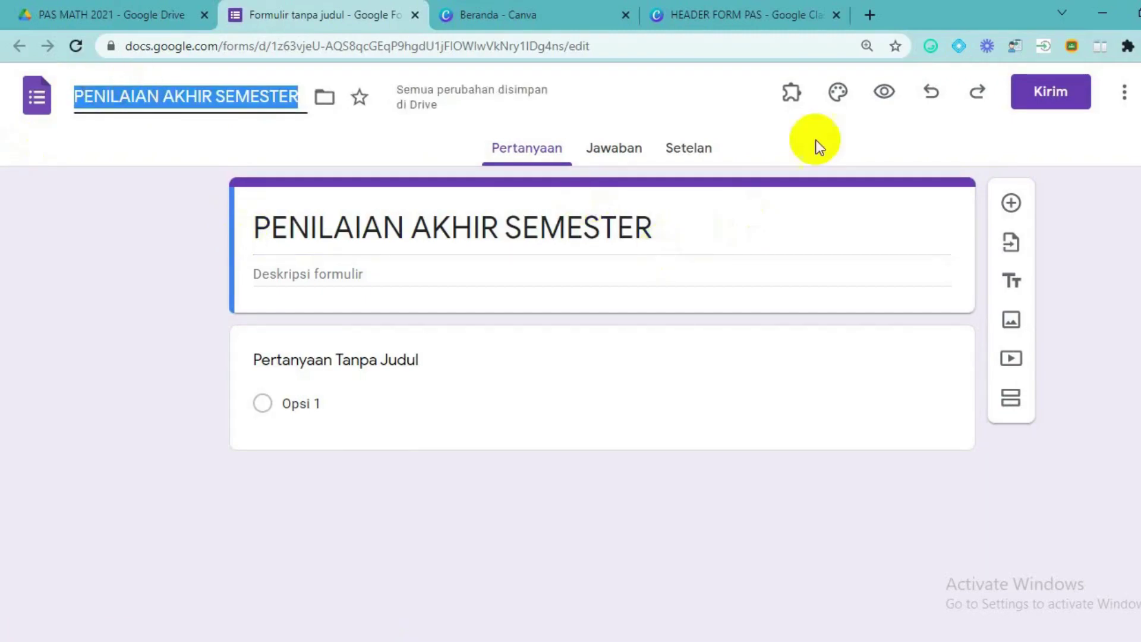
key("Return")
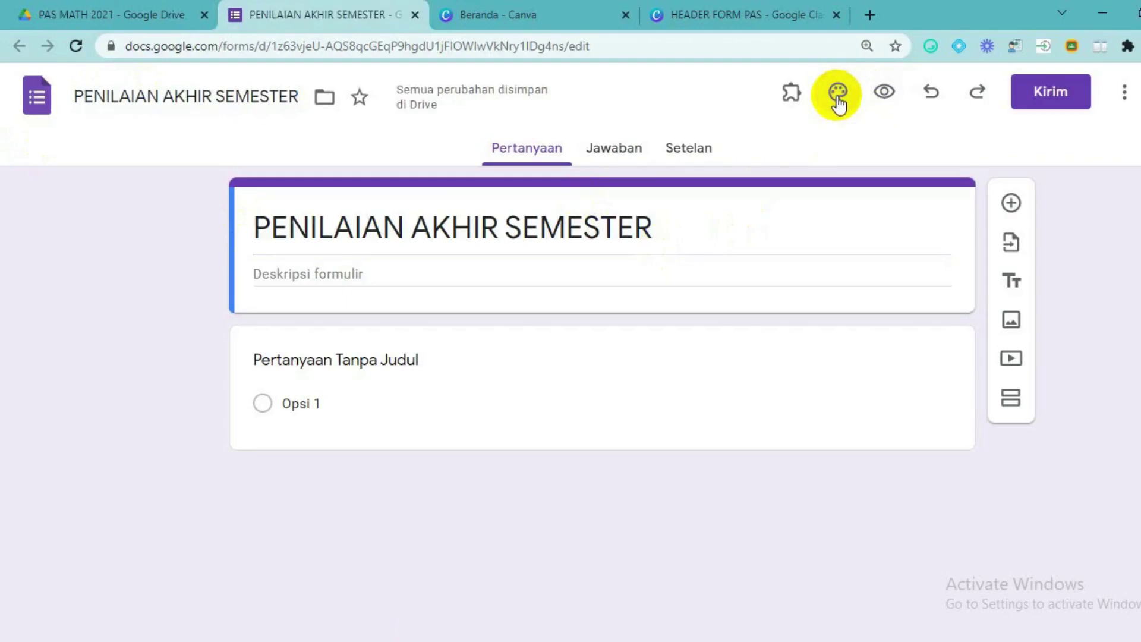
Step: Upload the HEADER FORM PAS image from the Downloads folder as the form's header and close the theme options
left_click(838, 98)
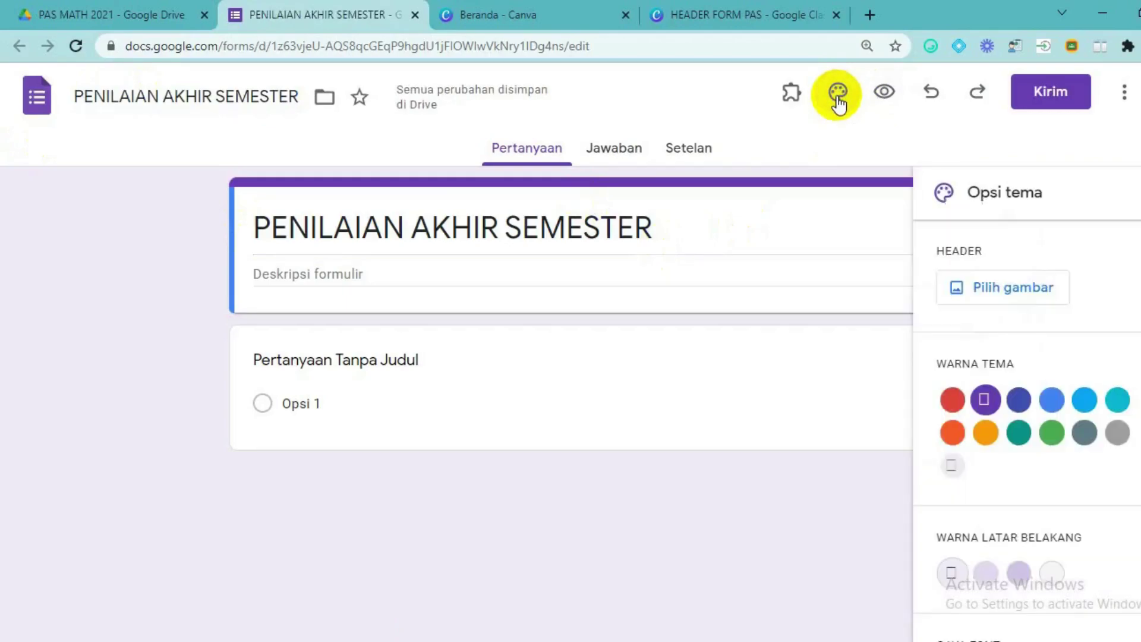
left_click(986, 291)
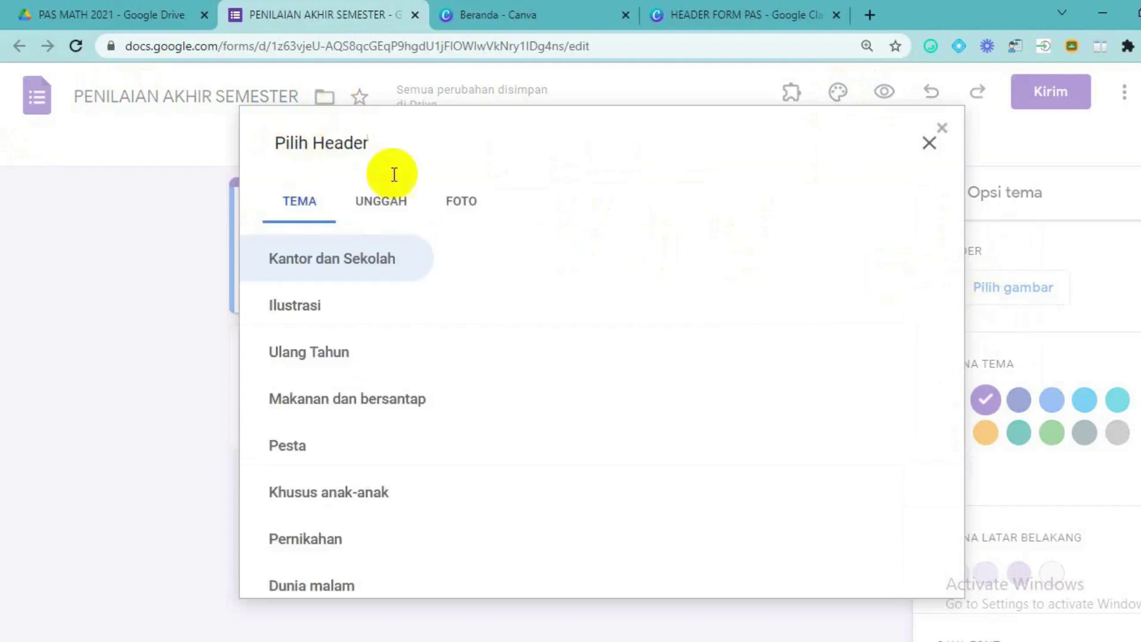
left_click(379, 209)
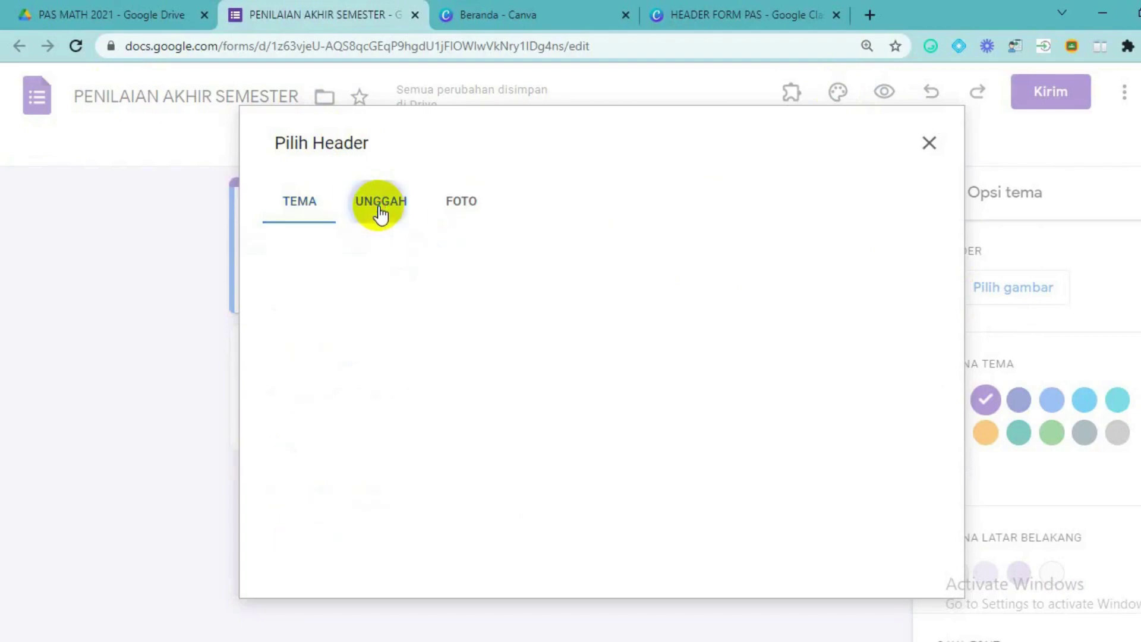
left_click(588, 474)
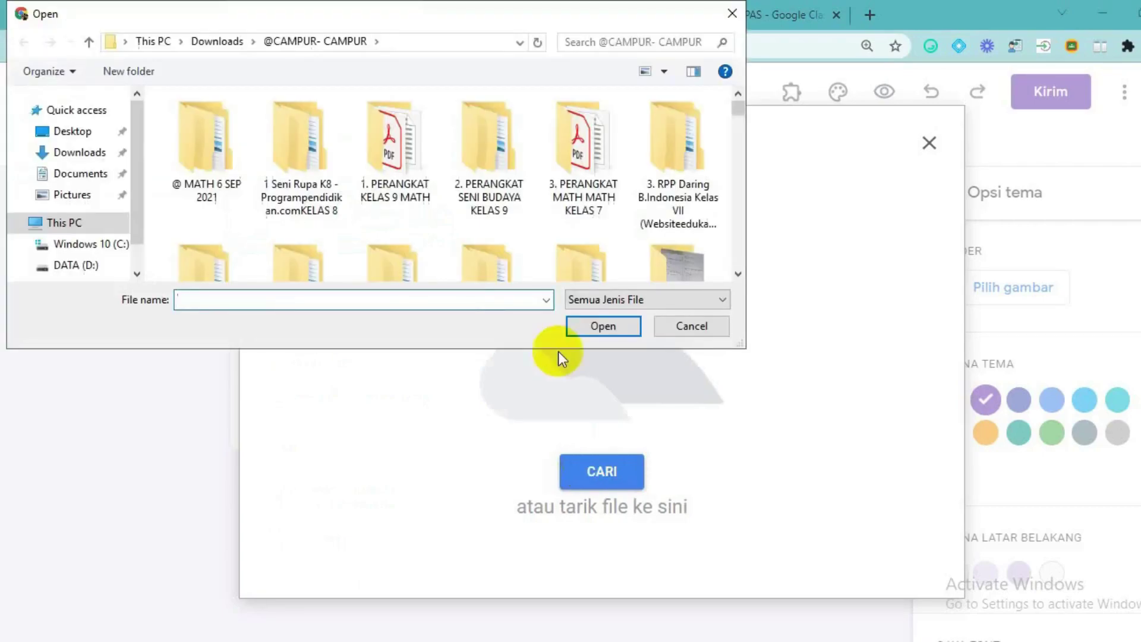
left_click(77, 153)
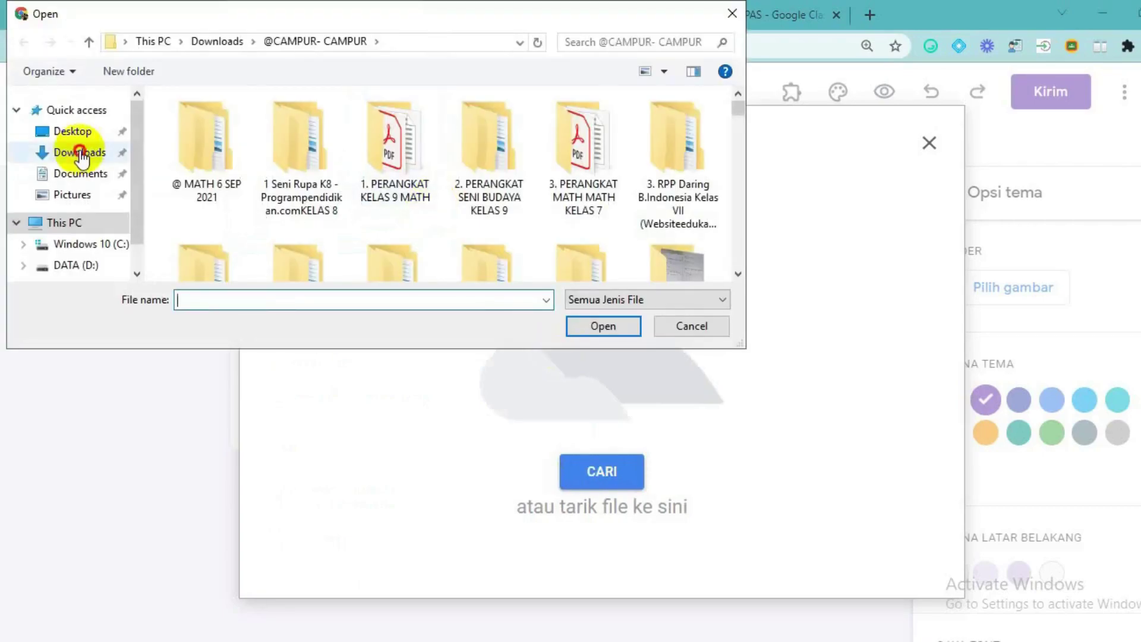
left_click_drag(736, 113, 738, 236)
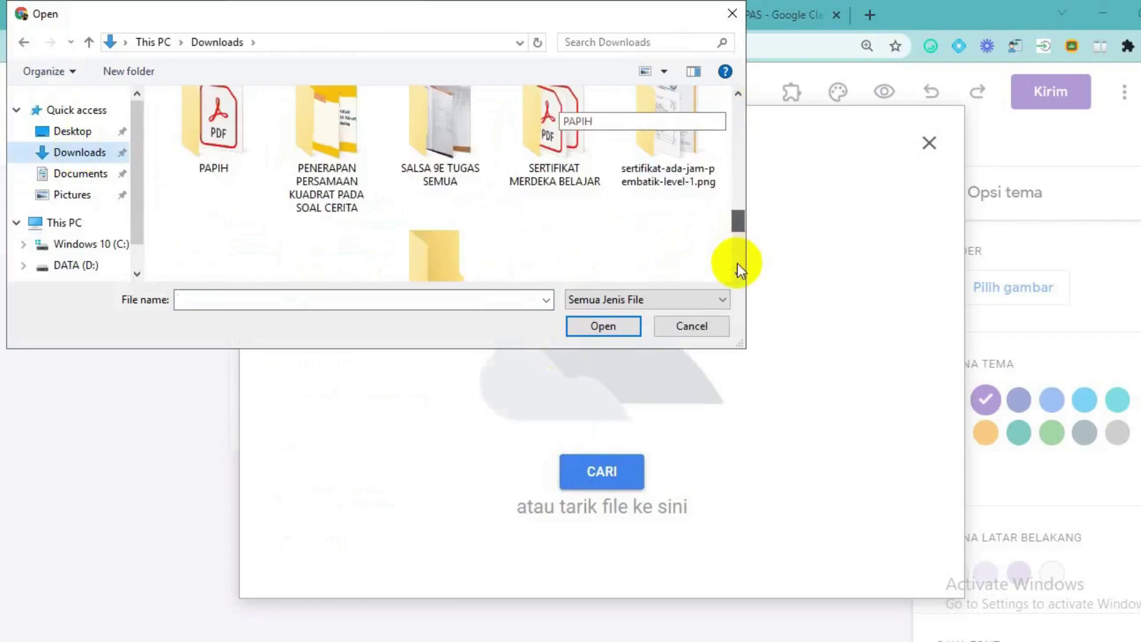
left_click_drag(737, 228, 742, 244)
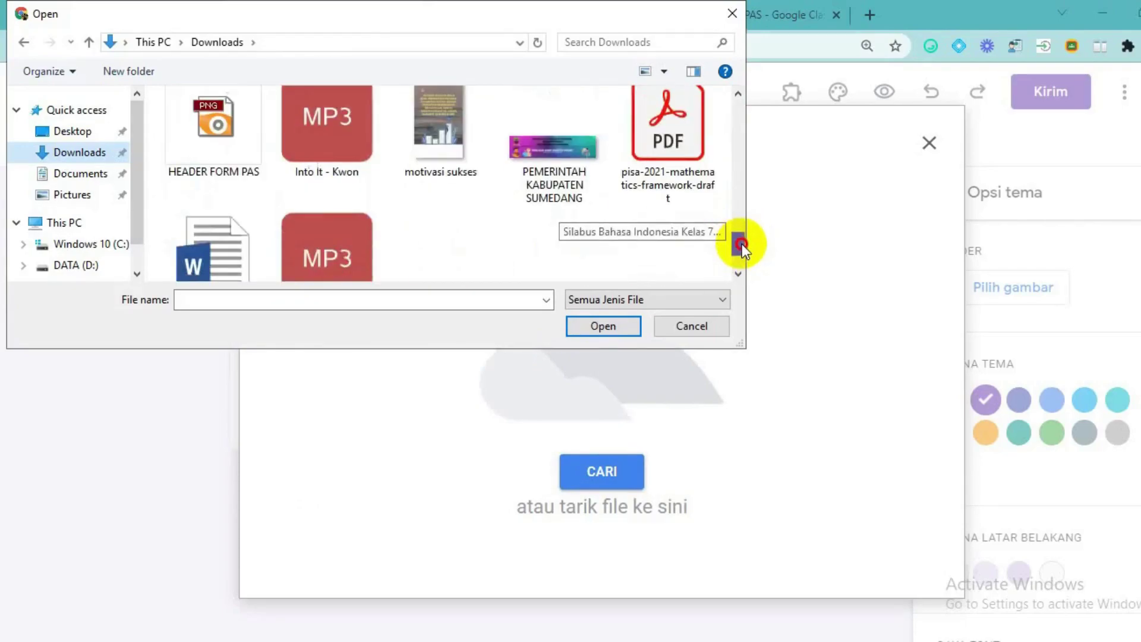
double_click(226, 134)
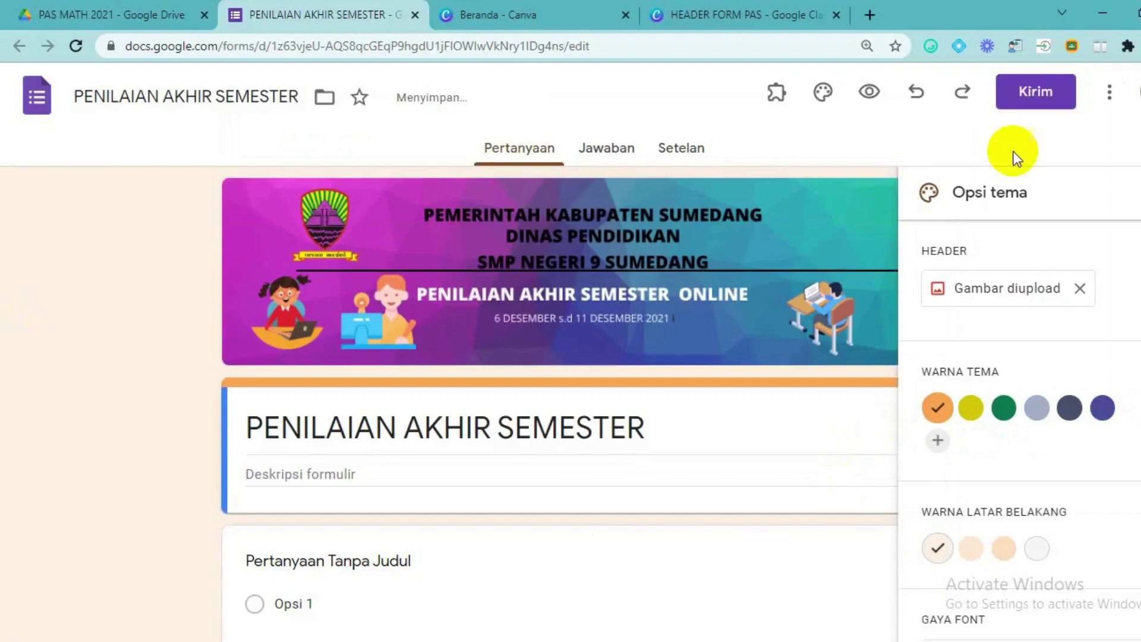
left_click(1129, 197)
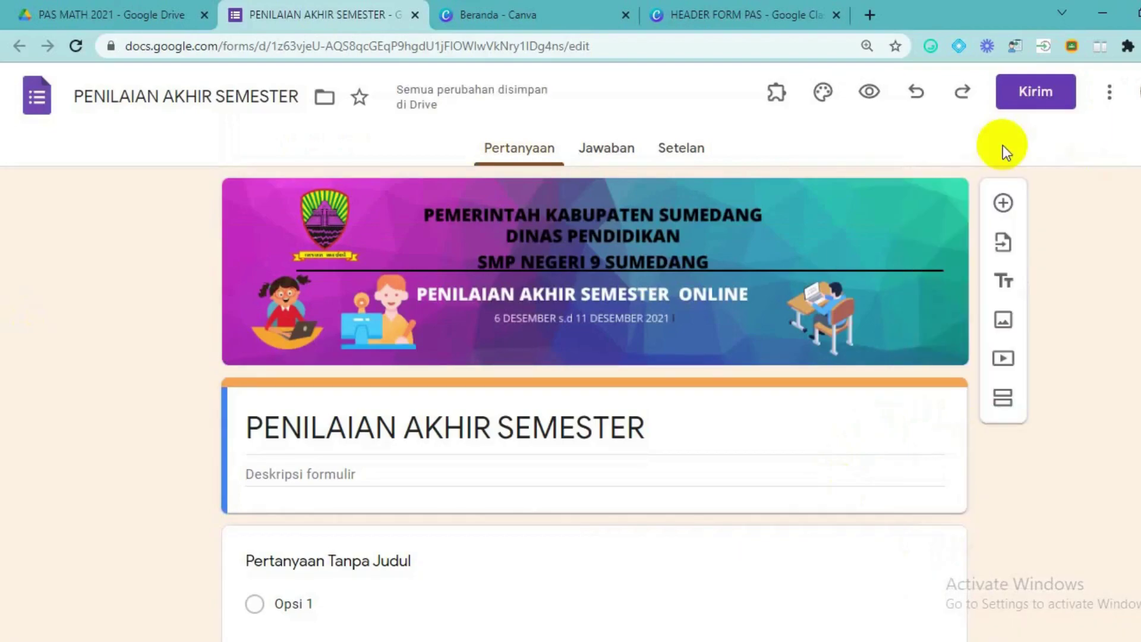